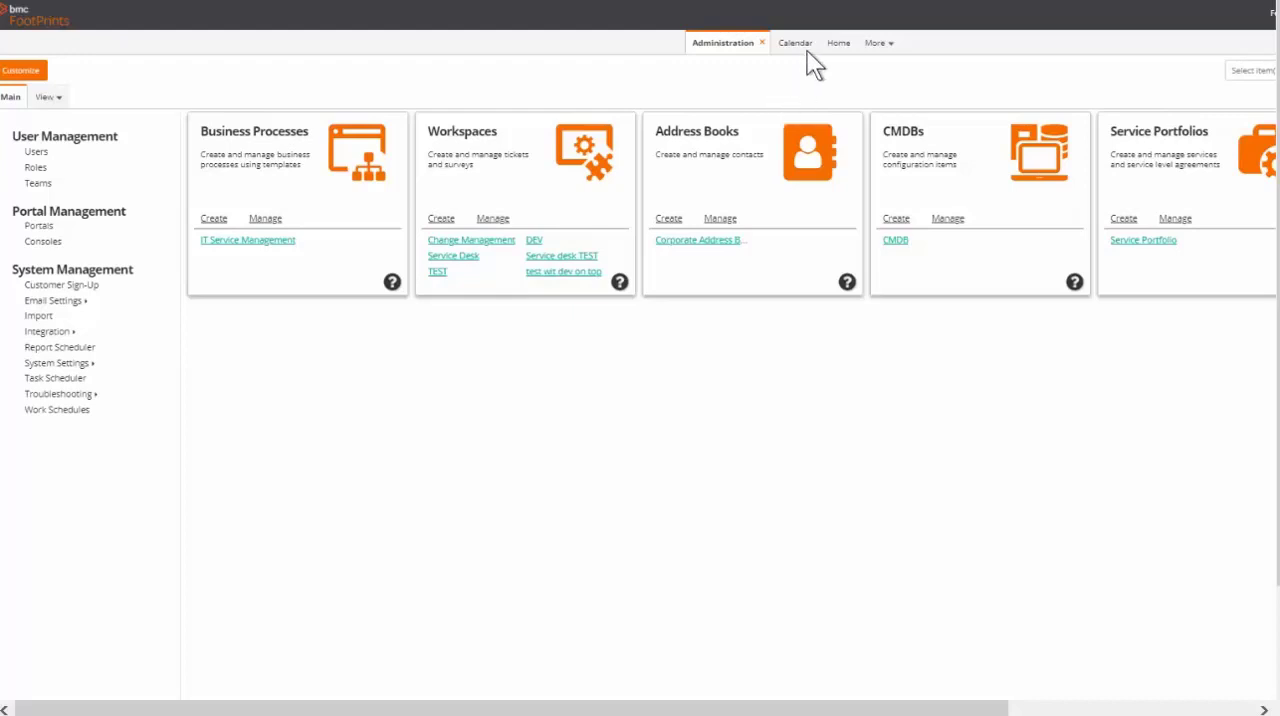
From the workspace management page, create a workspace without a template, entering the person's first name as the container name
left_click(838, 44)
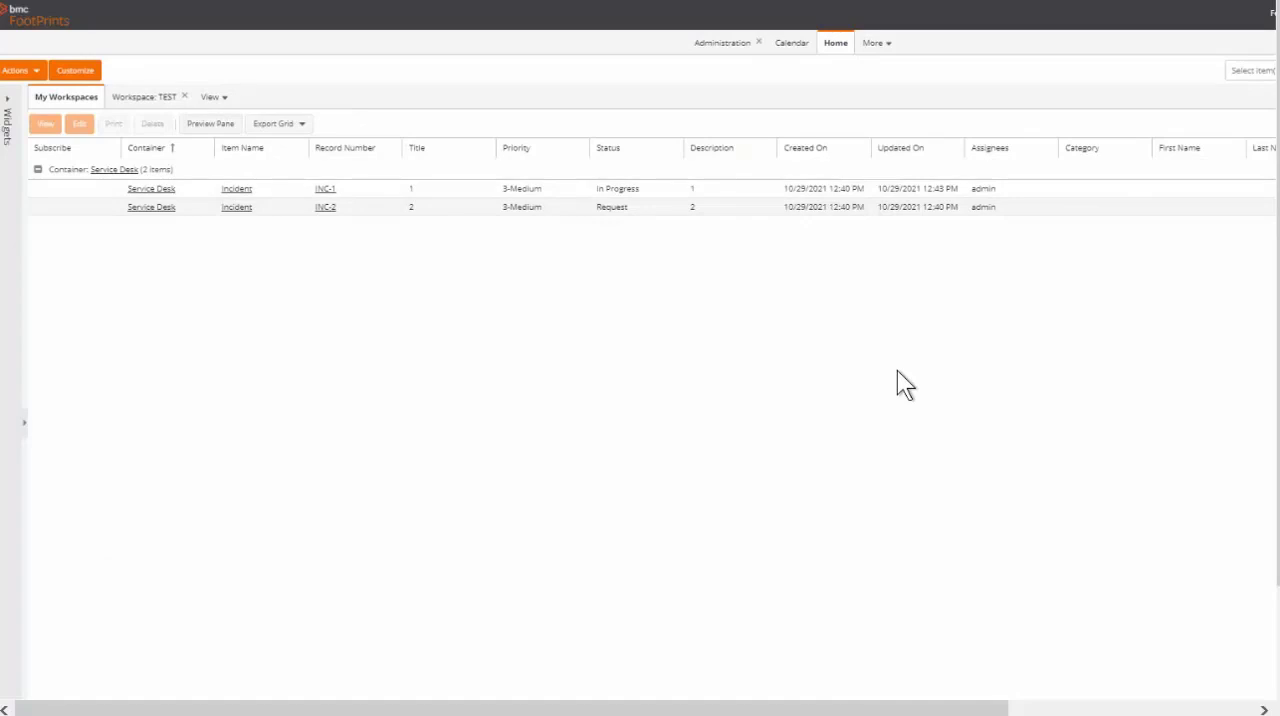
left_click(716, 57)
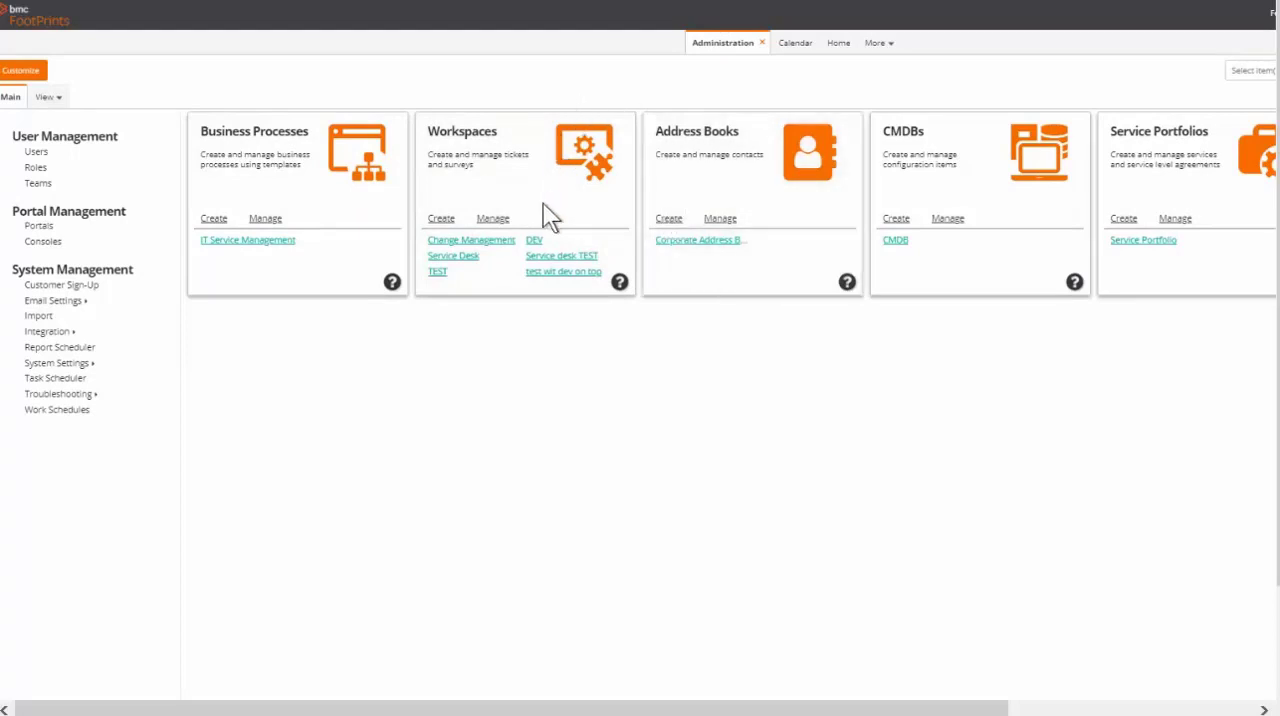
left_click(484, 222)
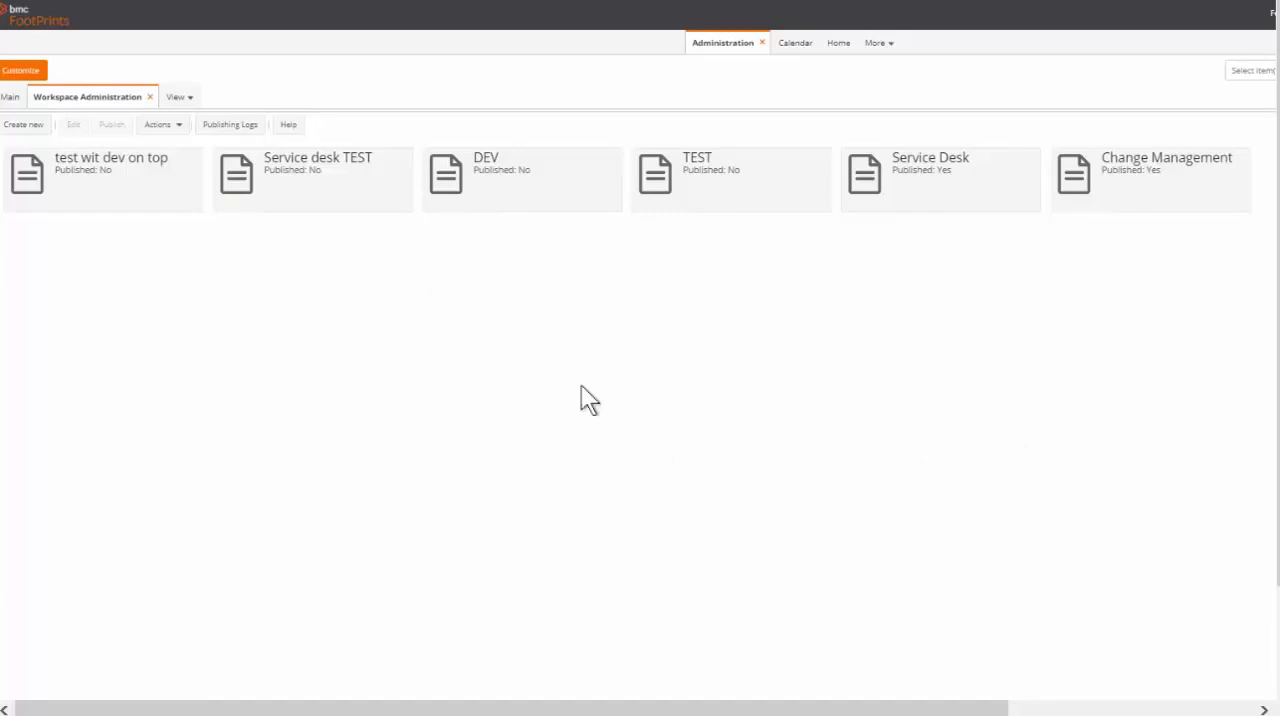
left_click(22, 126)
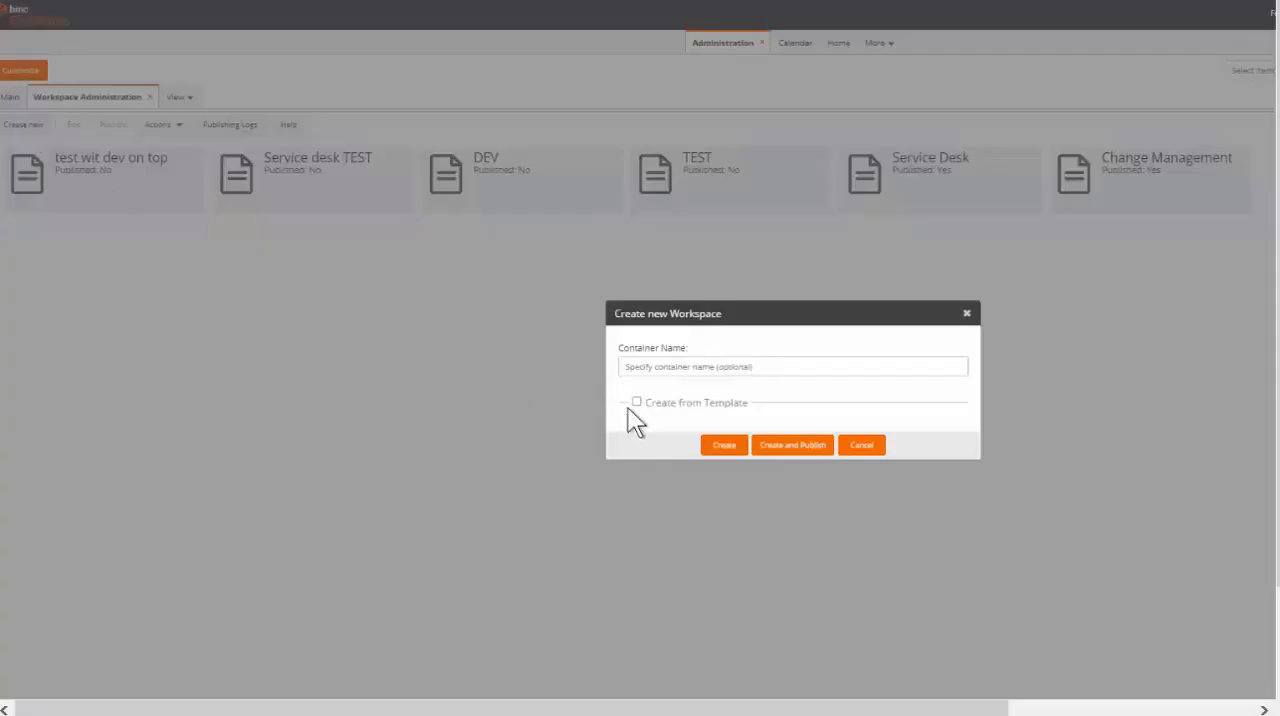
left_click(694, 366)
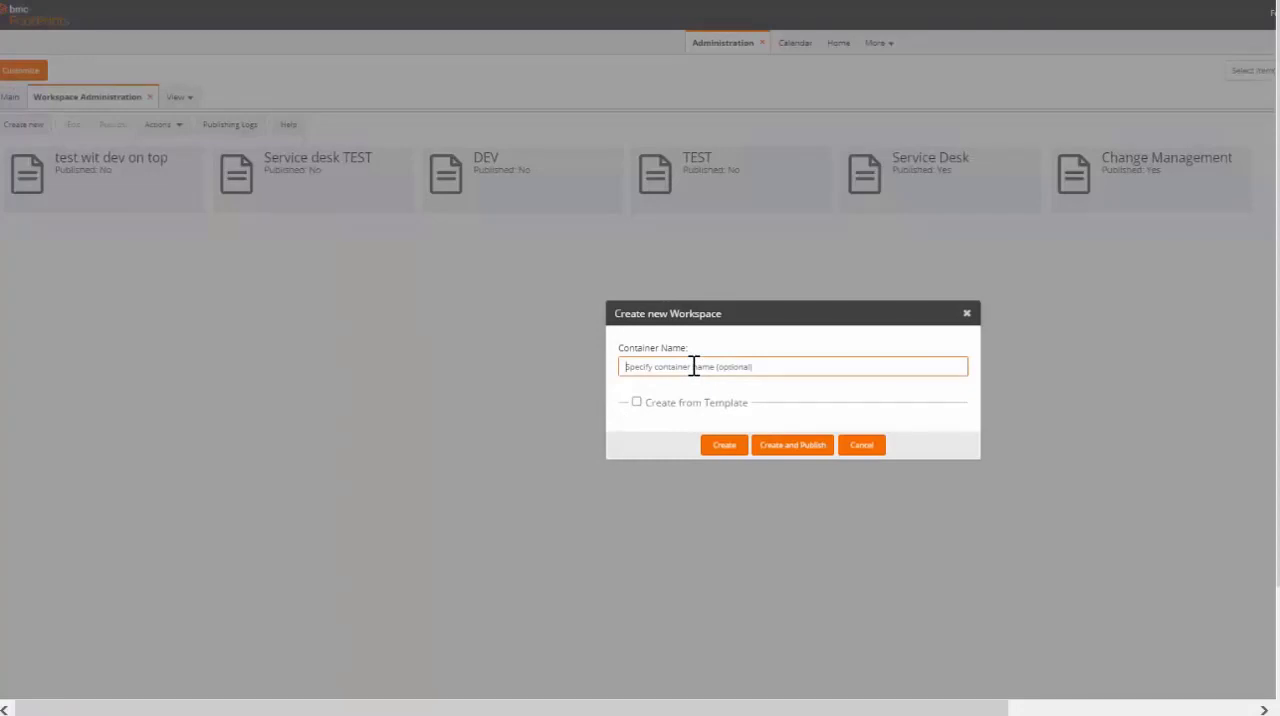
type("Natalia")
left_click(720, 448)
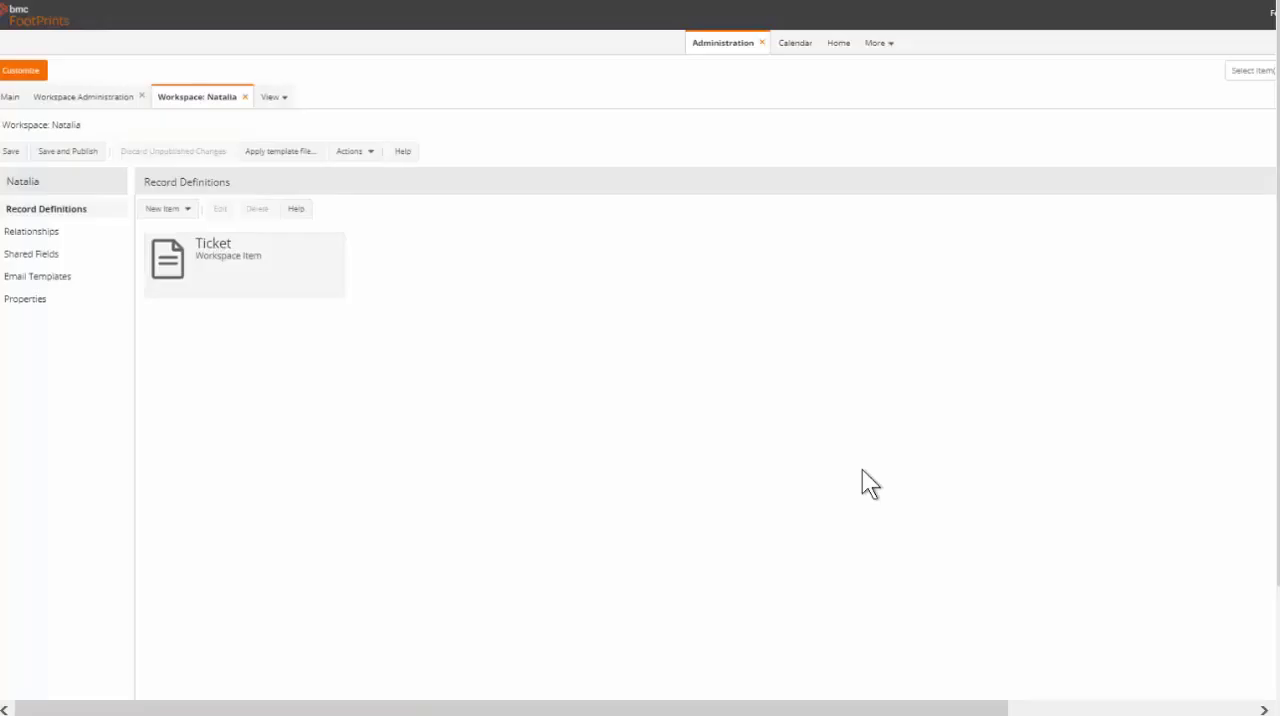
Check the new workspace in the workspace list, and save and publish it
left_click(90, 105)
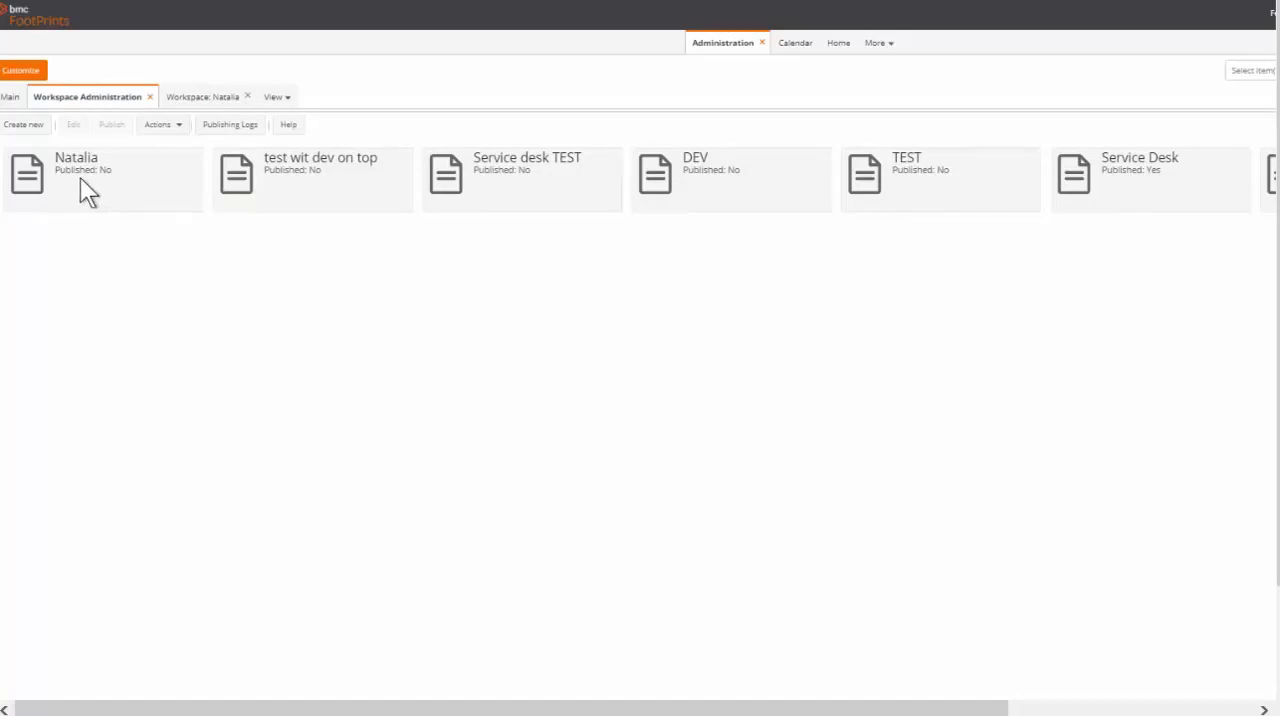
left_click(182, 100)
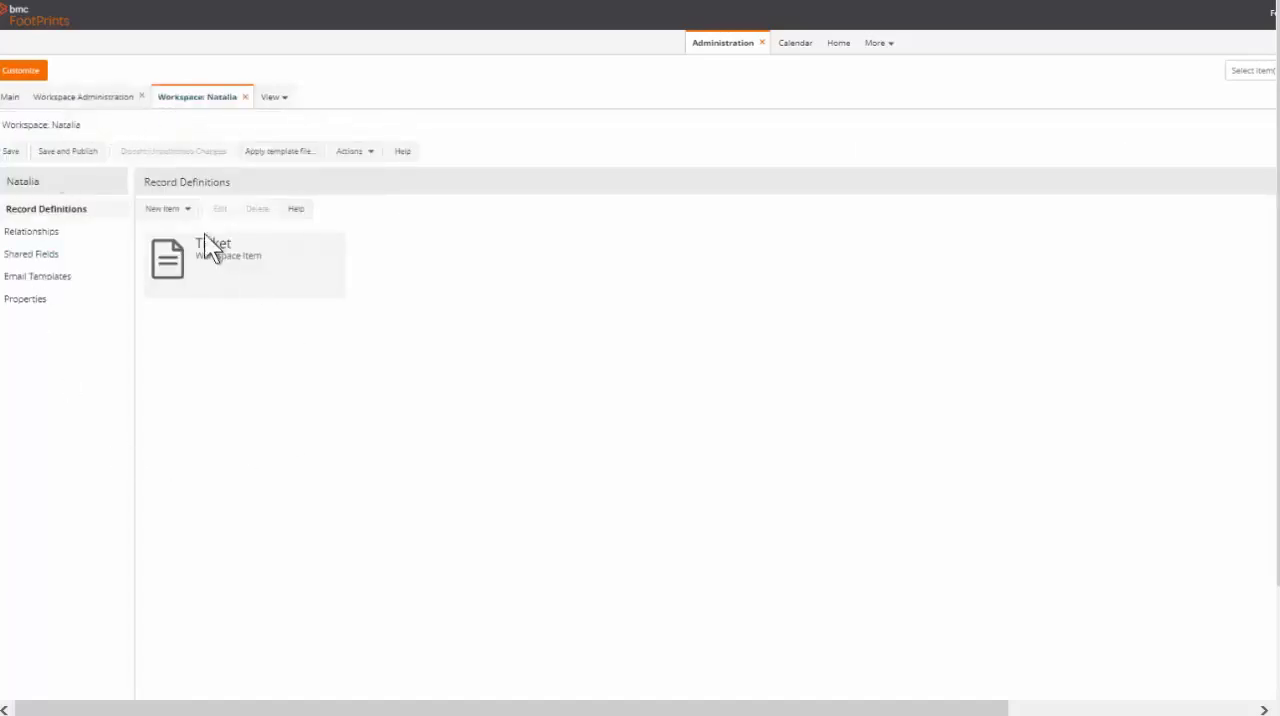
left_click(72, 152)
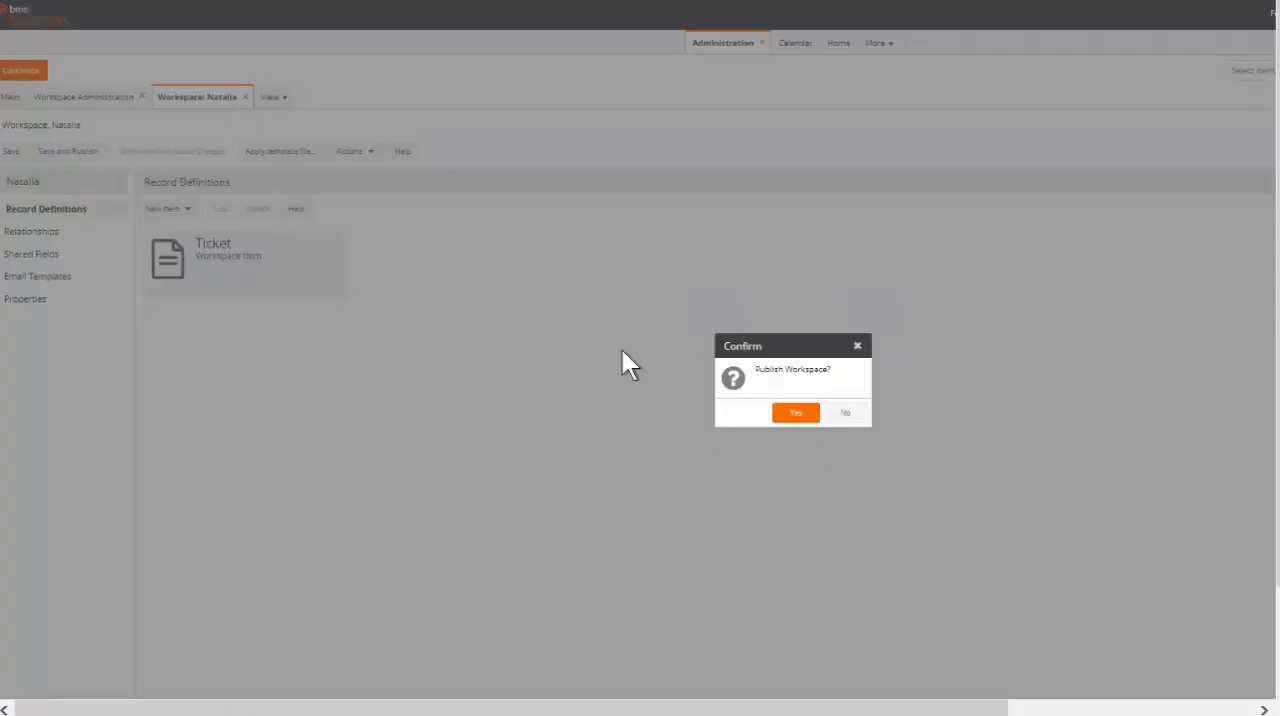
left_click(796, 414)
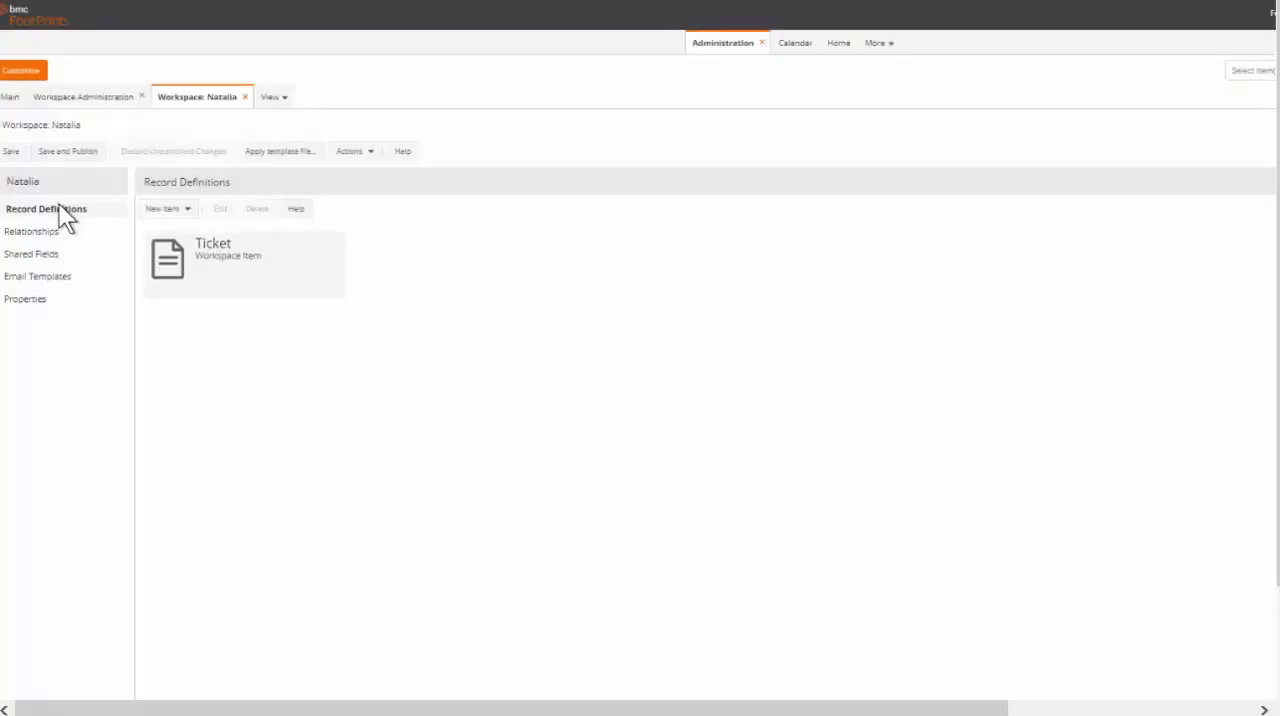
View the published workspace's properties and export the workspace to a template file
left_click(39, 306)
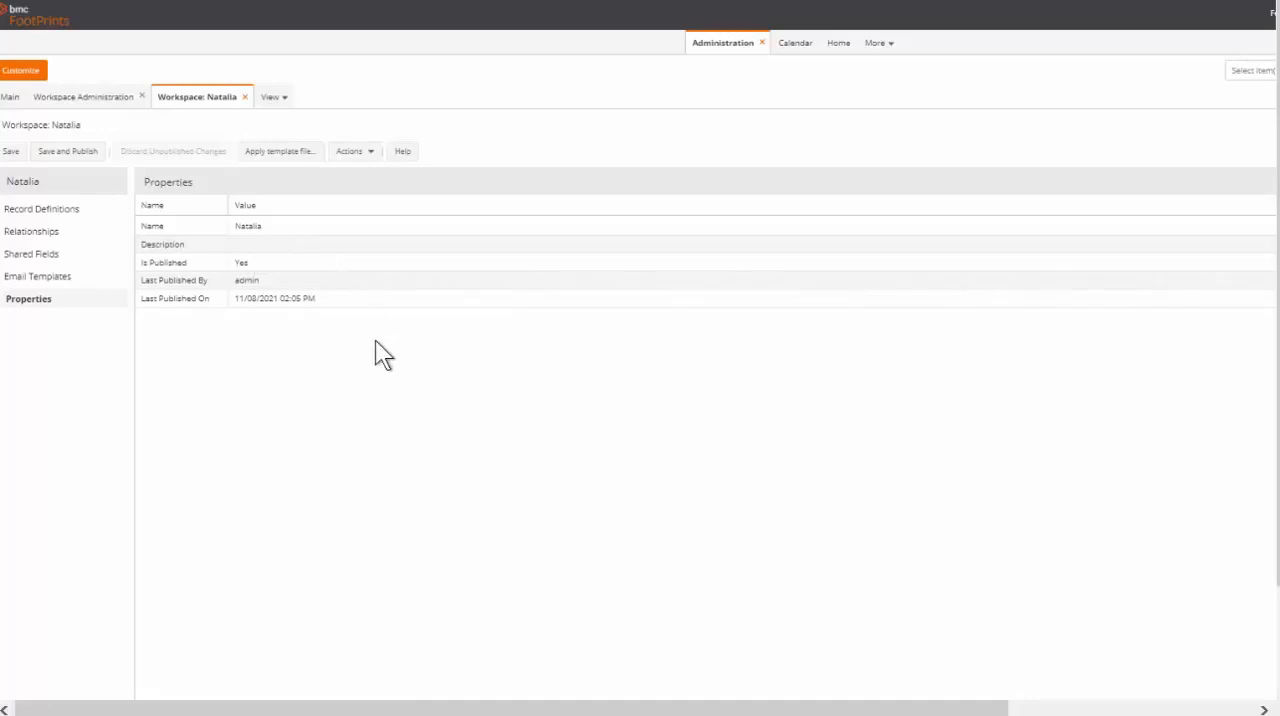
left_click(364, 153)
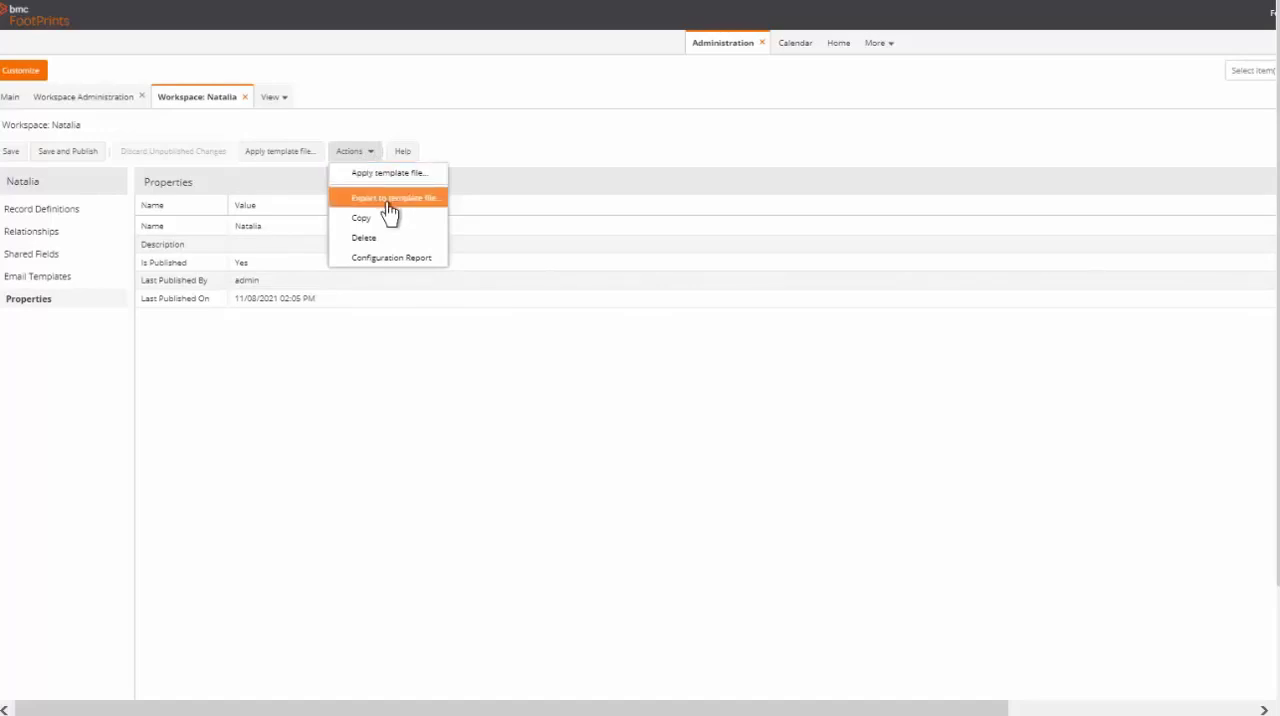
left_click(389, 205)
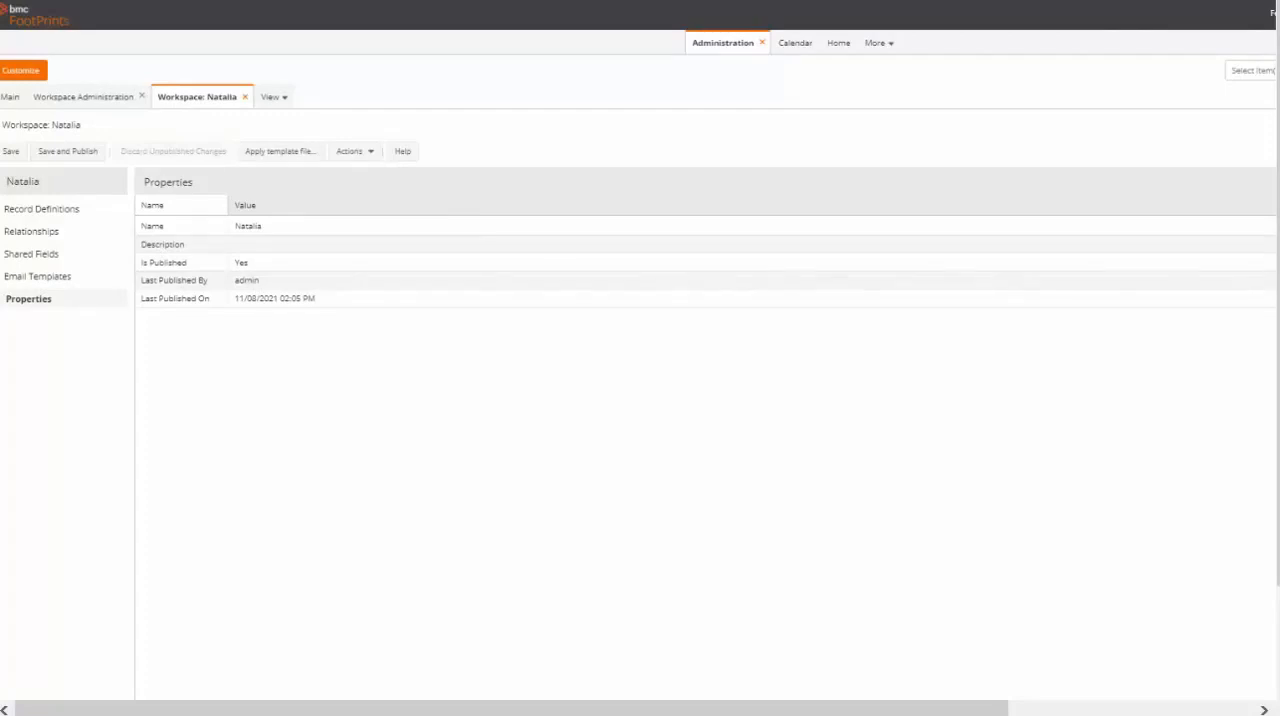
left_click_drag(1278, 300, 1278, 394)
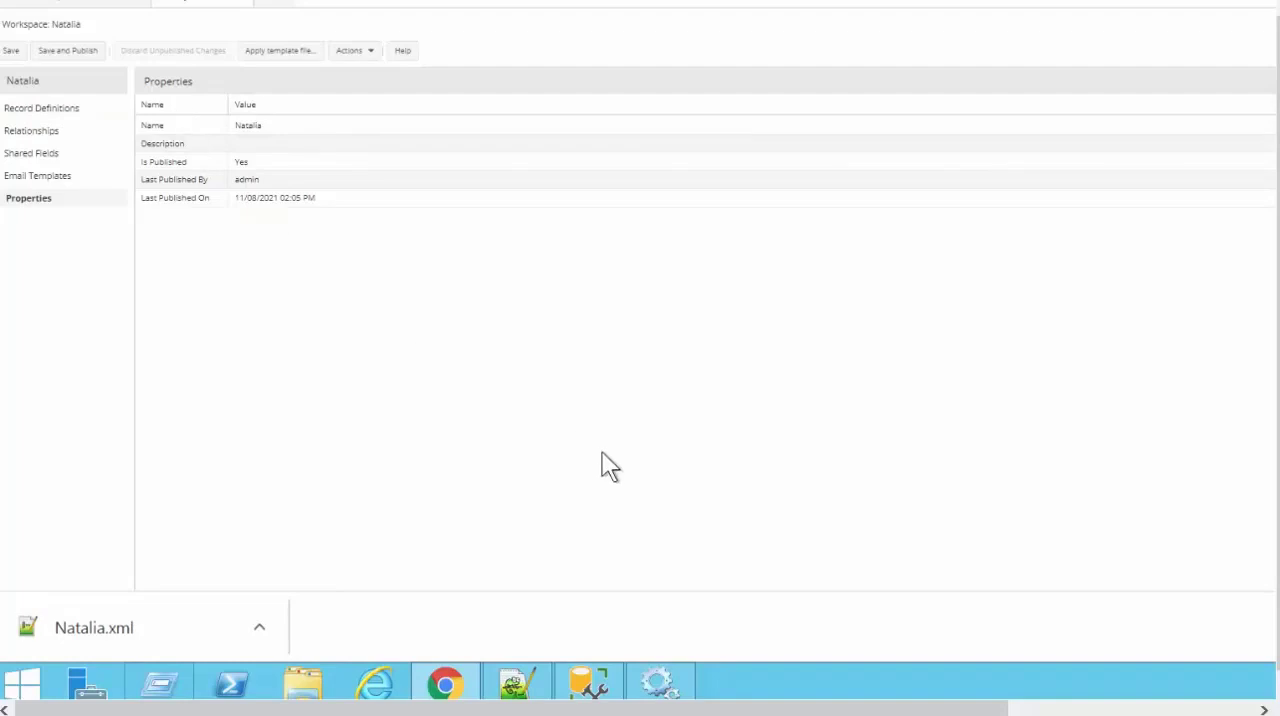
left_click_drag(1276, 386, 1272, 317)
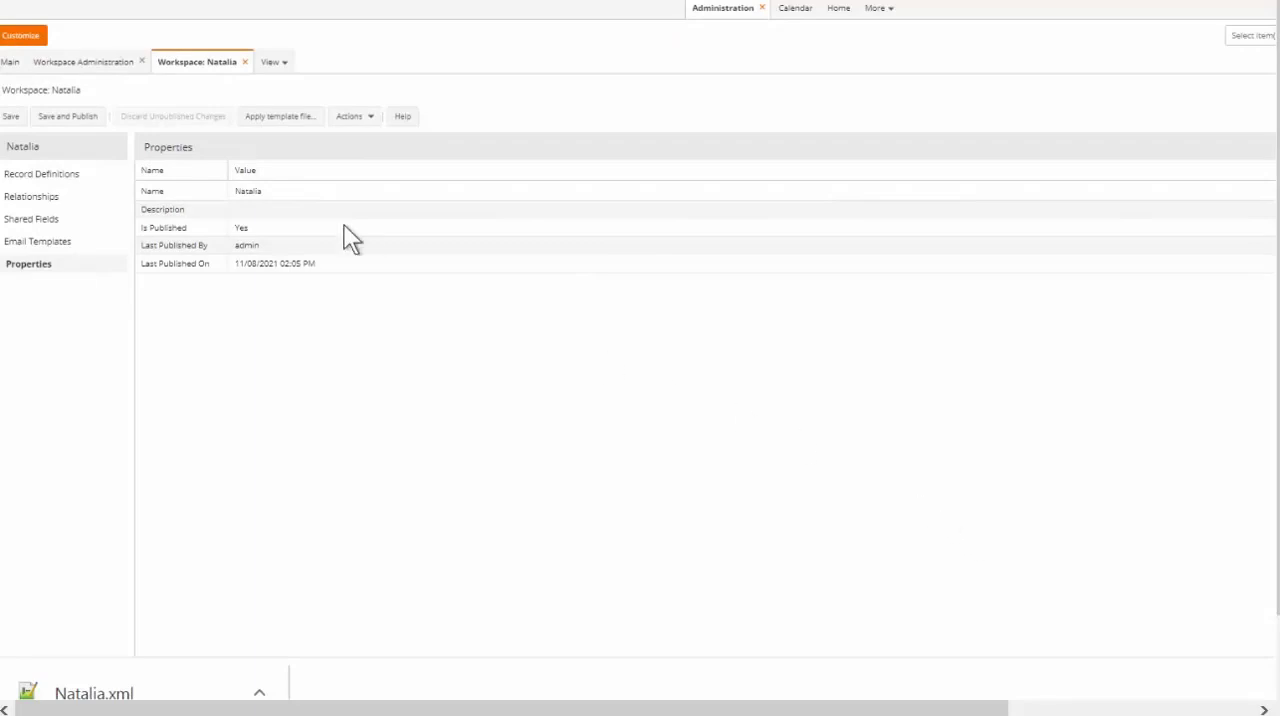
Start another new workspace from Workspace Administration and name it with the person's first name followed by TEST
left_click(86, 66)
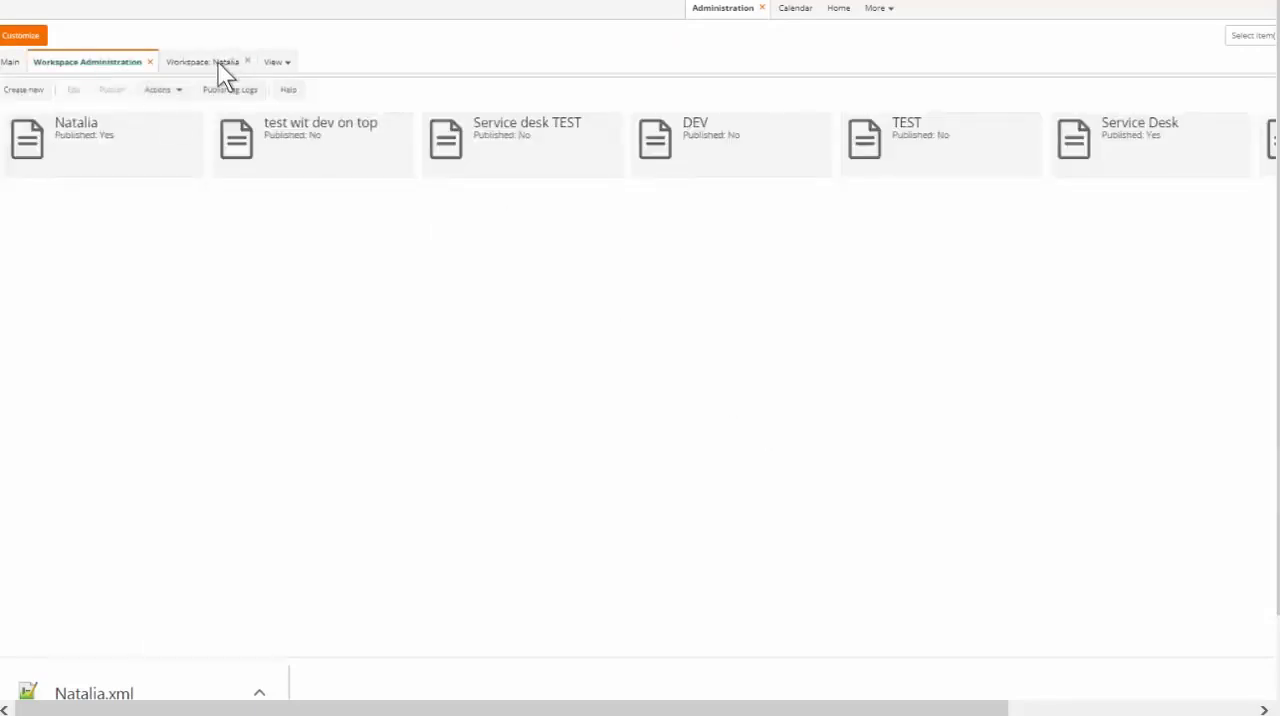
left_click(172, 93)
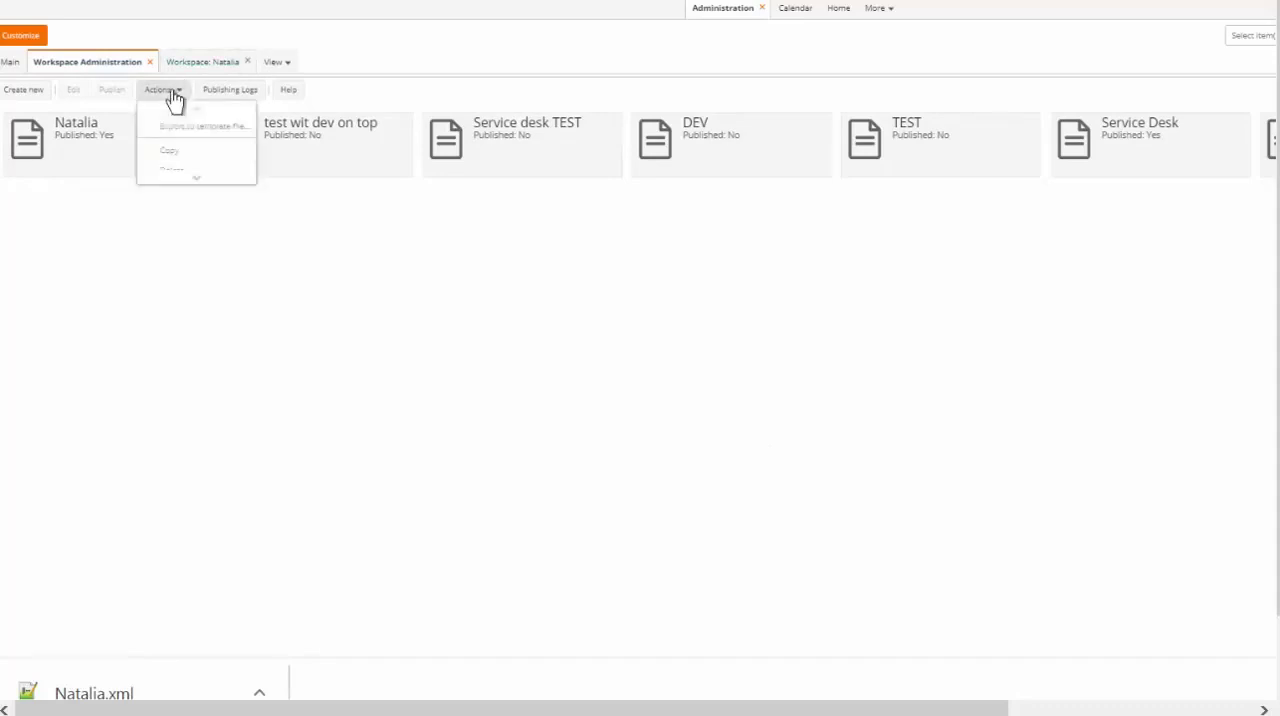
left_click(40, 93)
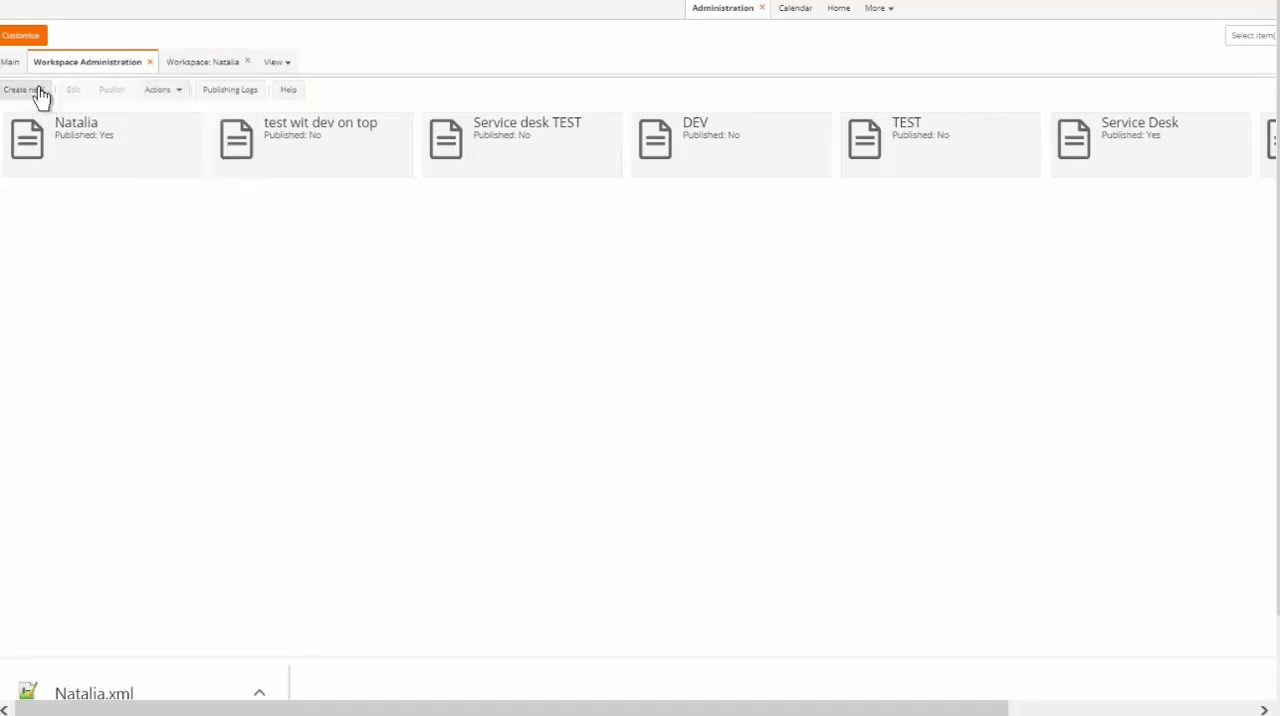
left_click(758, 310)
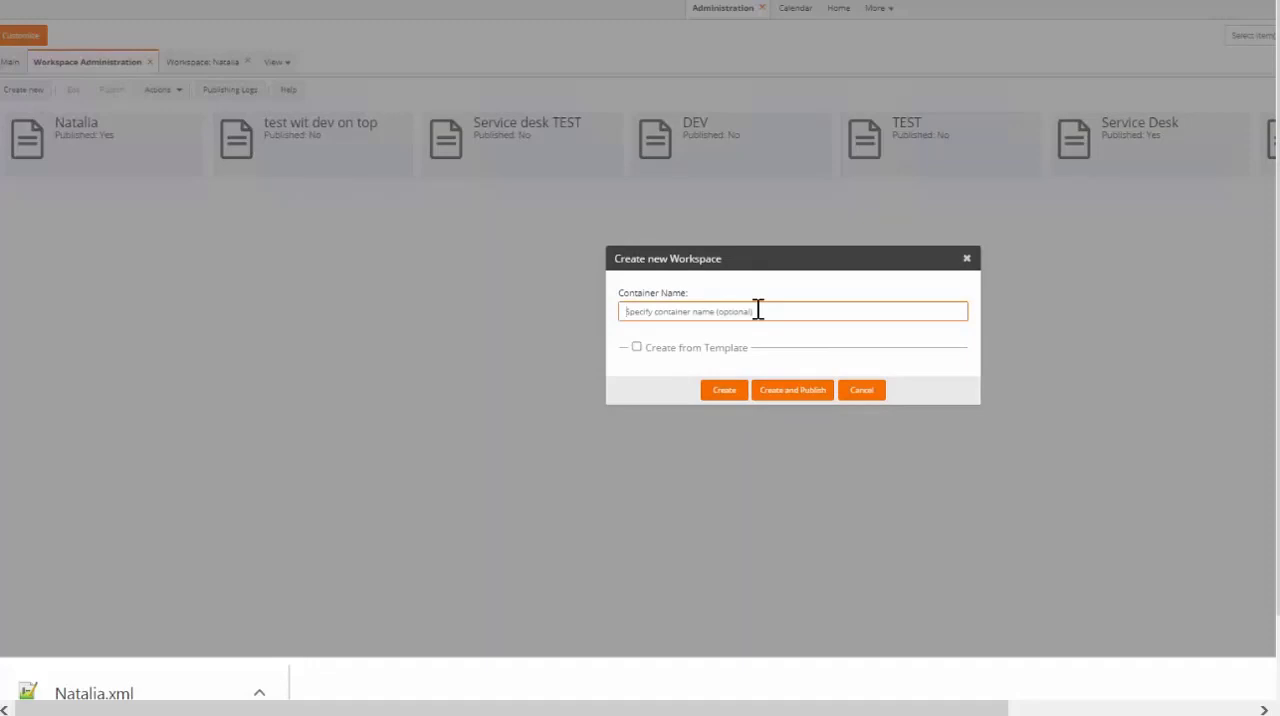
type("Natalai")
key("BackSpace")
key("BackSpace")
key("BackSpace")
type("lie")
type(" TEST")
Create the TEST workspace from the exported XML template in the Downloads folder and check it in the workspace list
left_click(636, 347)
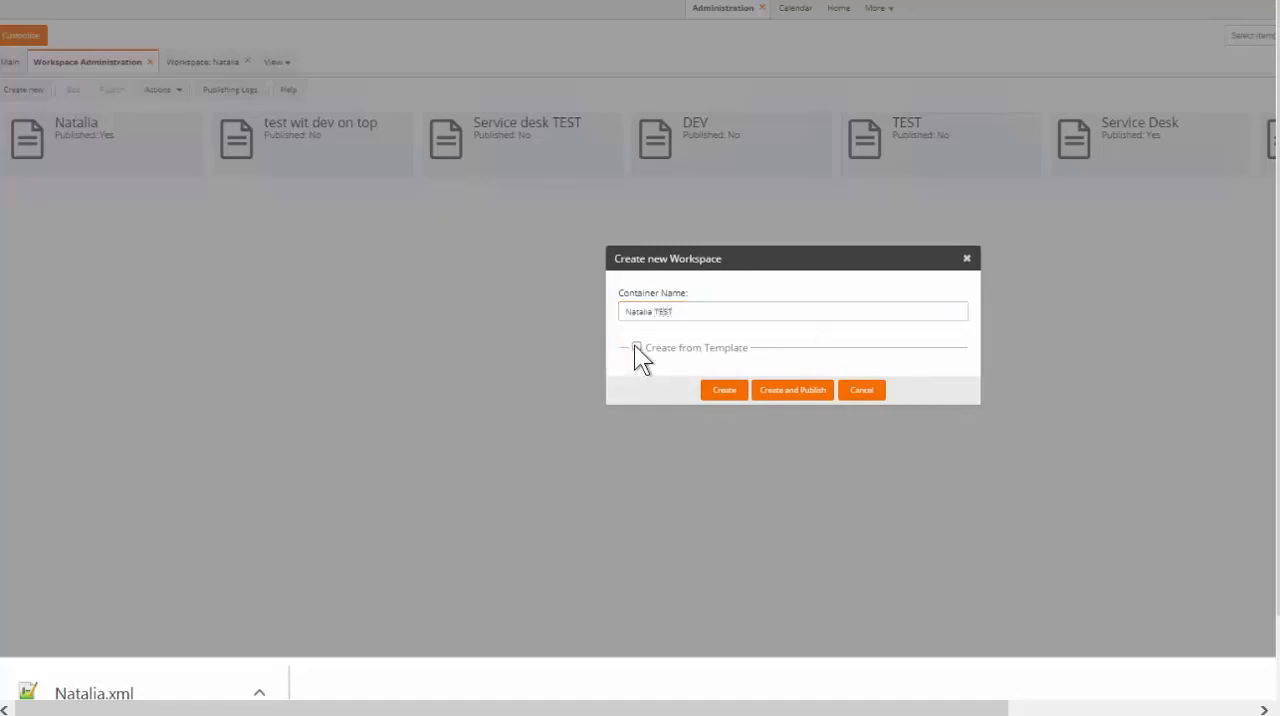
left_click(933, 374)
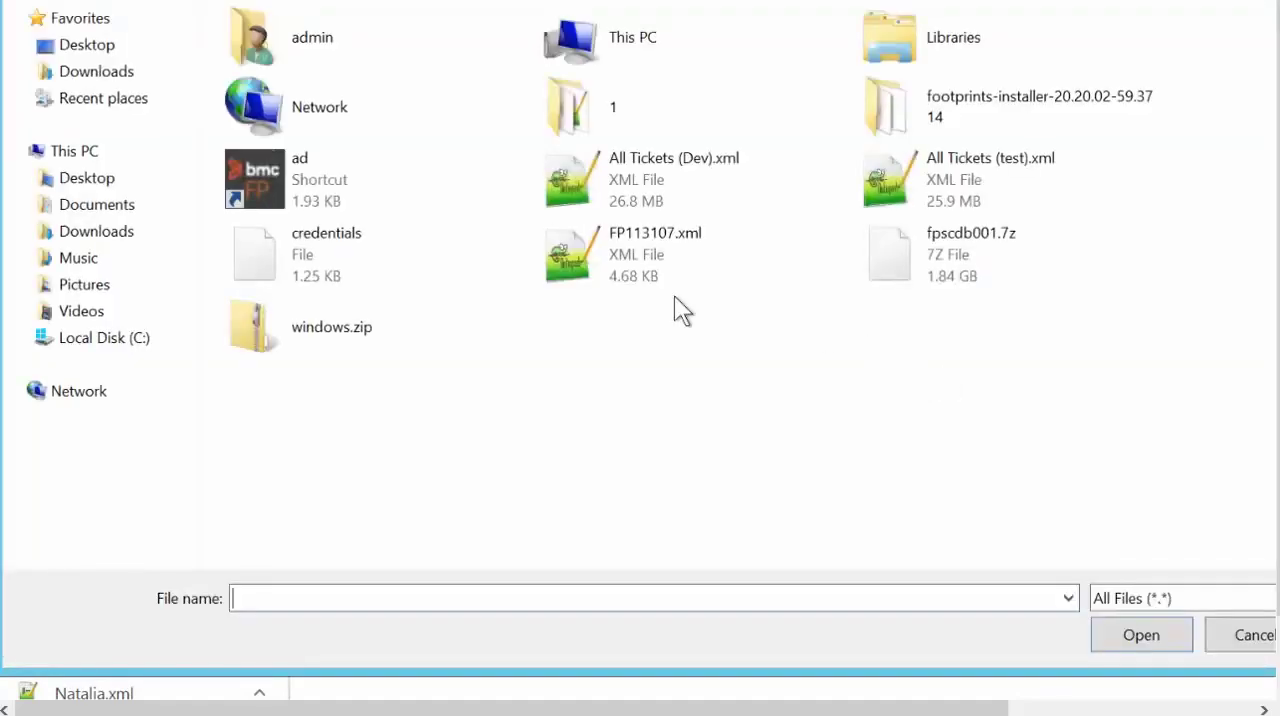
left_click(125, 233)
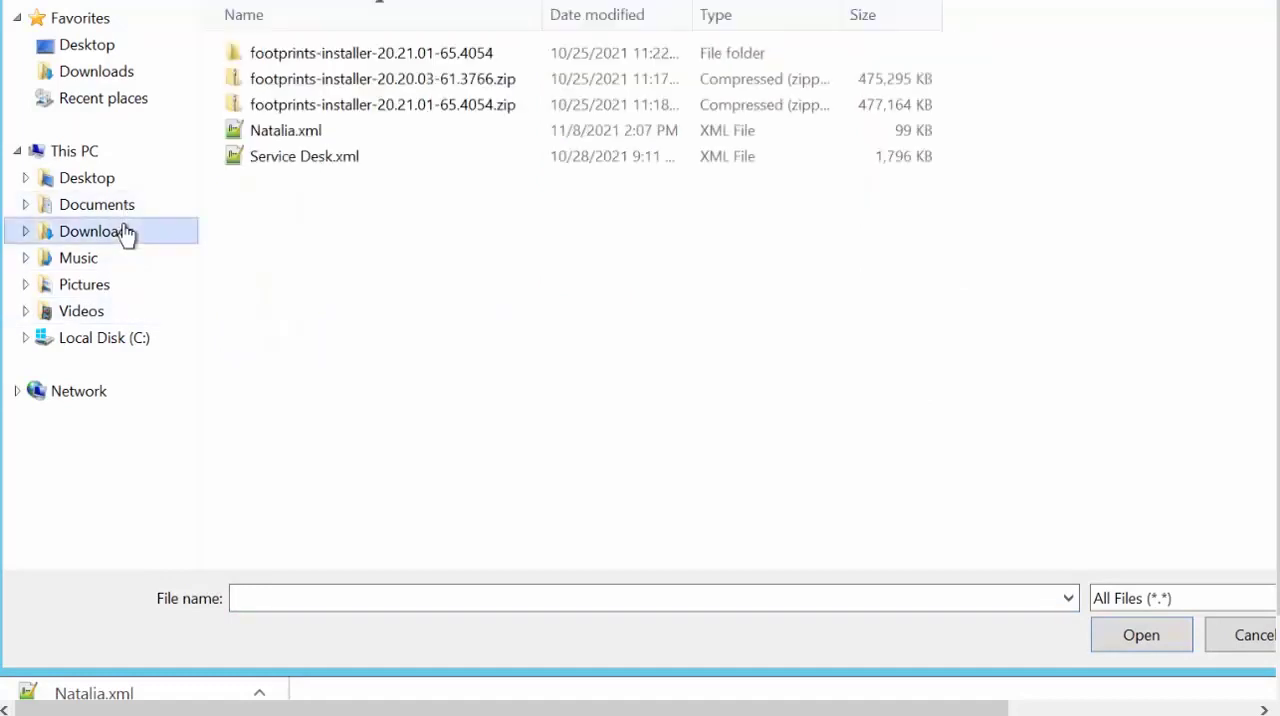
double_click(302, 133)
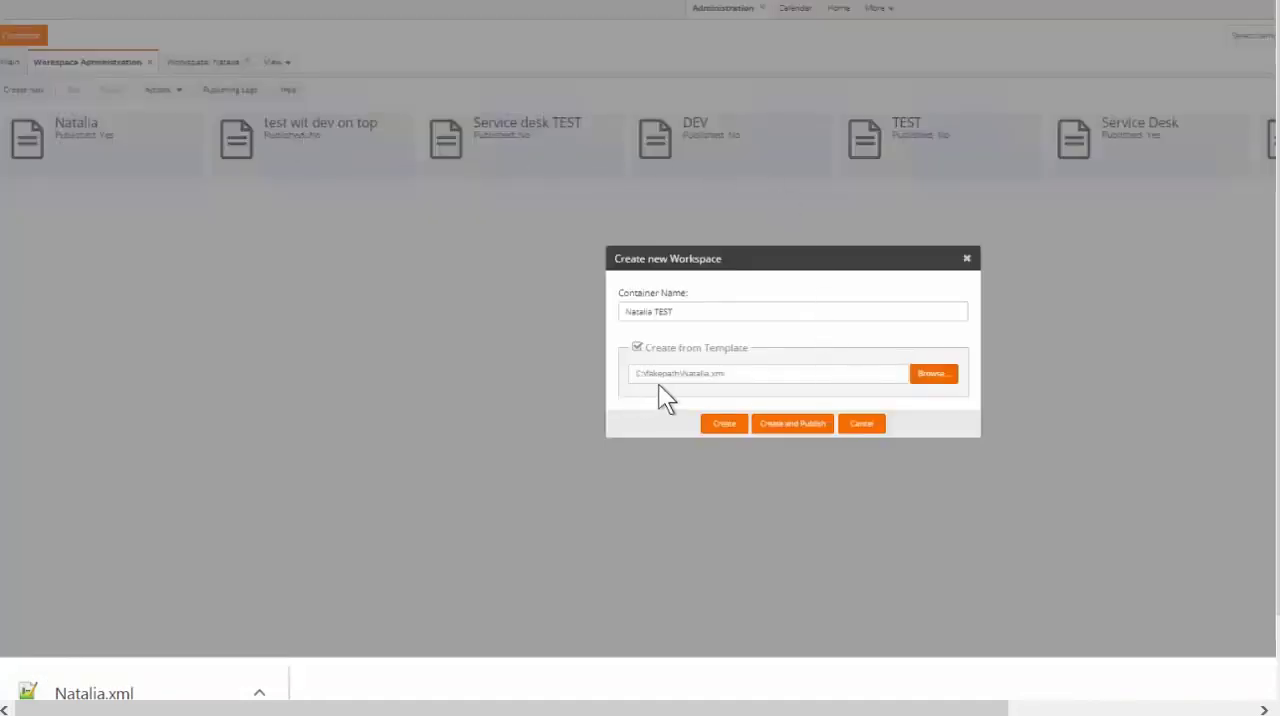
left_click(724, 424)
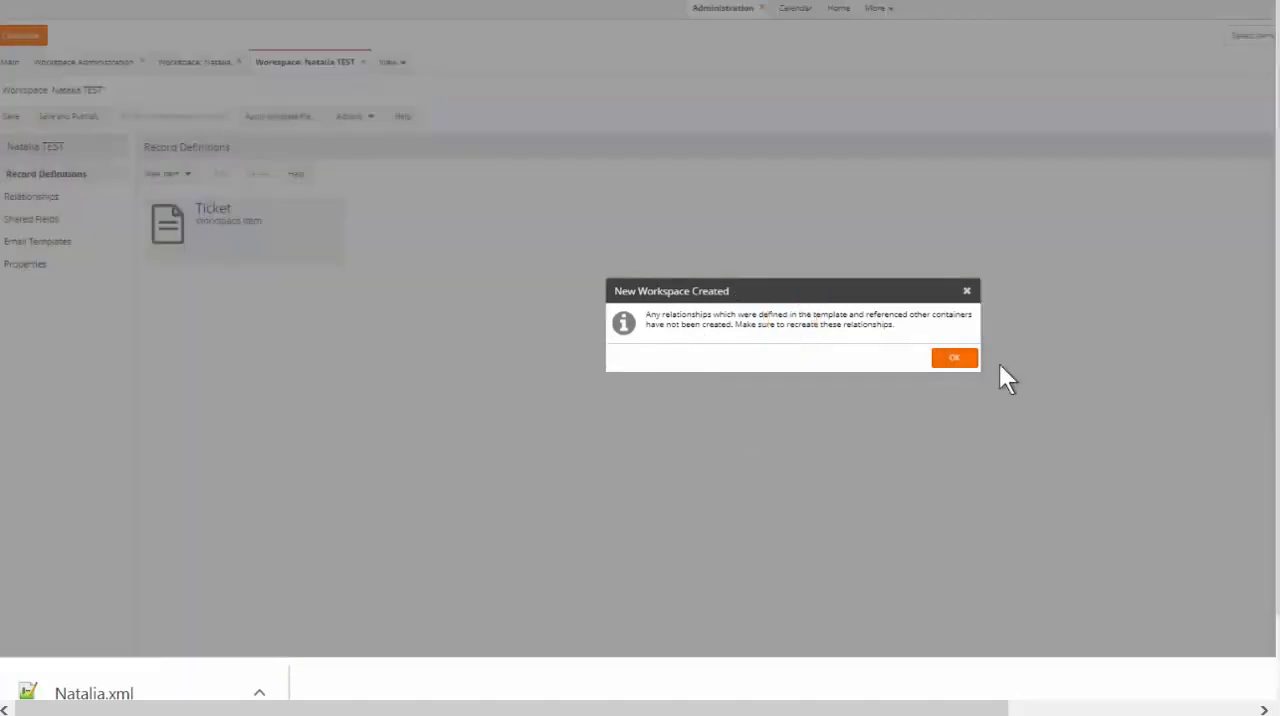
left_click(950, 360)
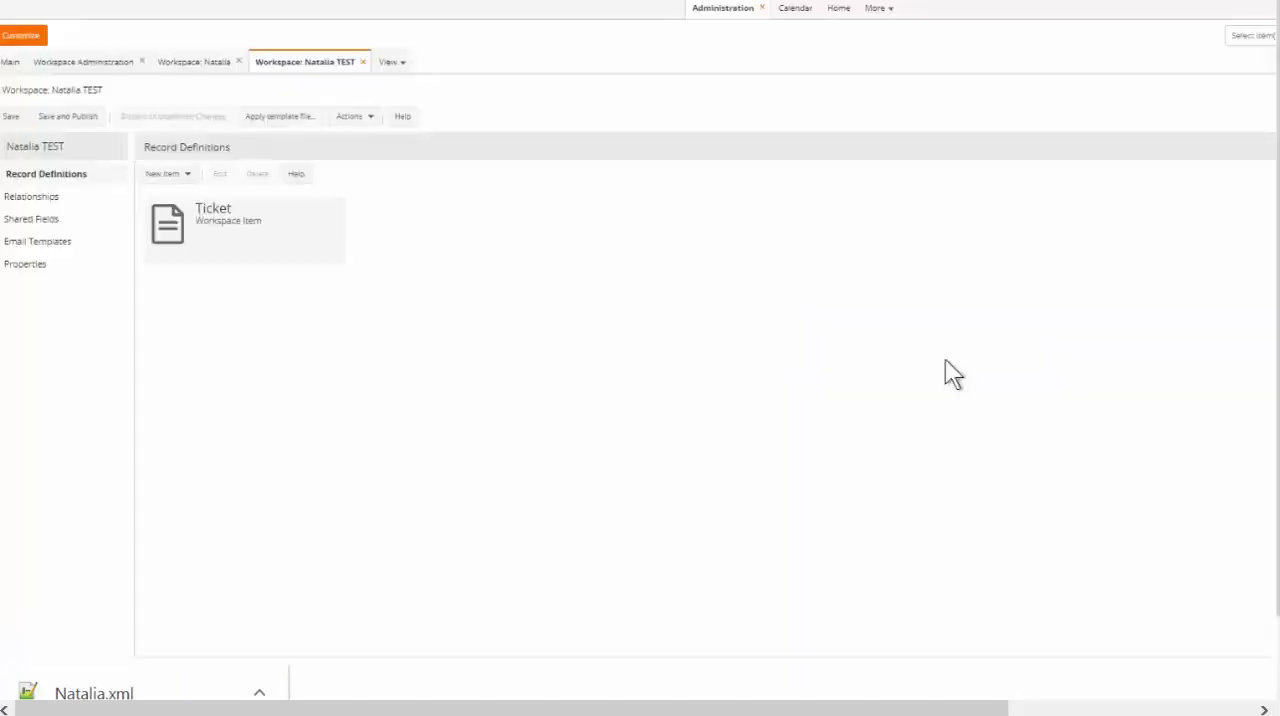
left_click(88, 66)
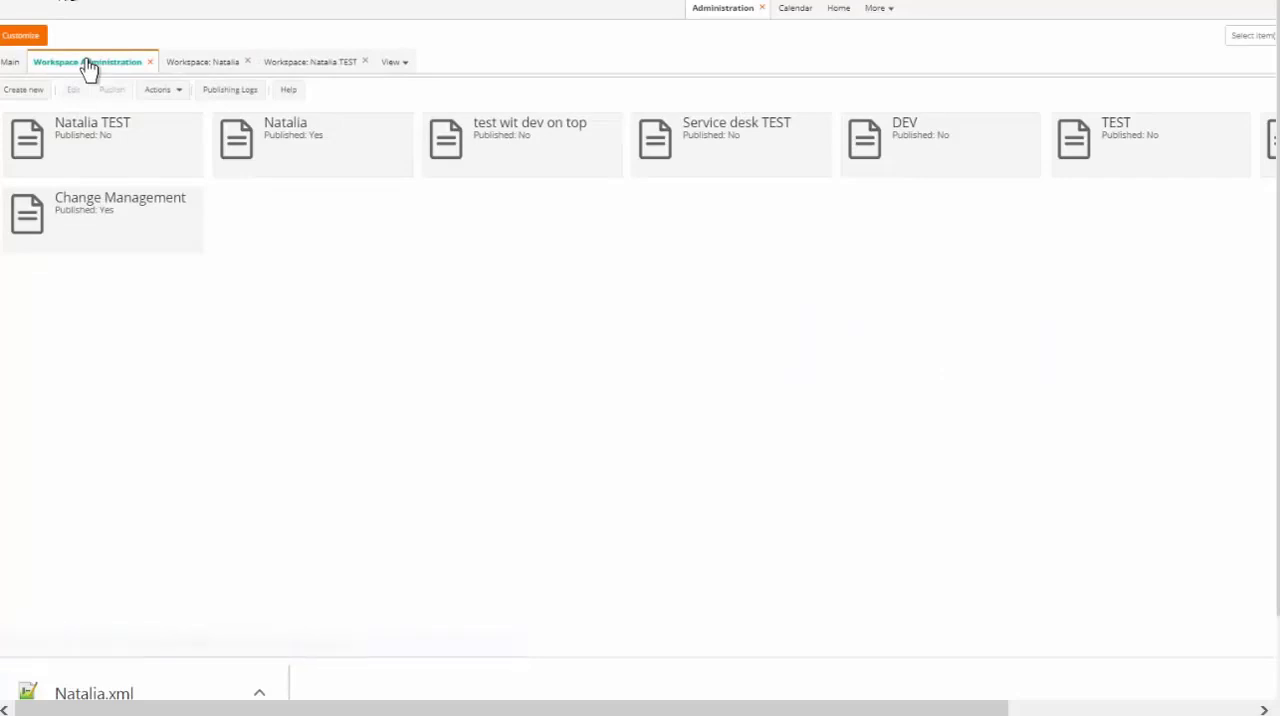
left_click(99, 138)
left_click(301, 137)
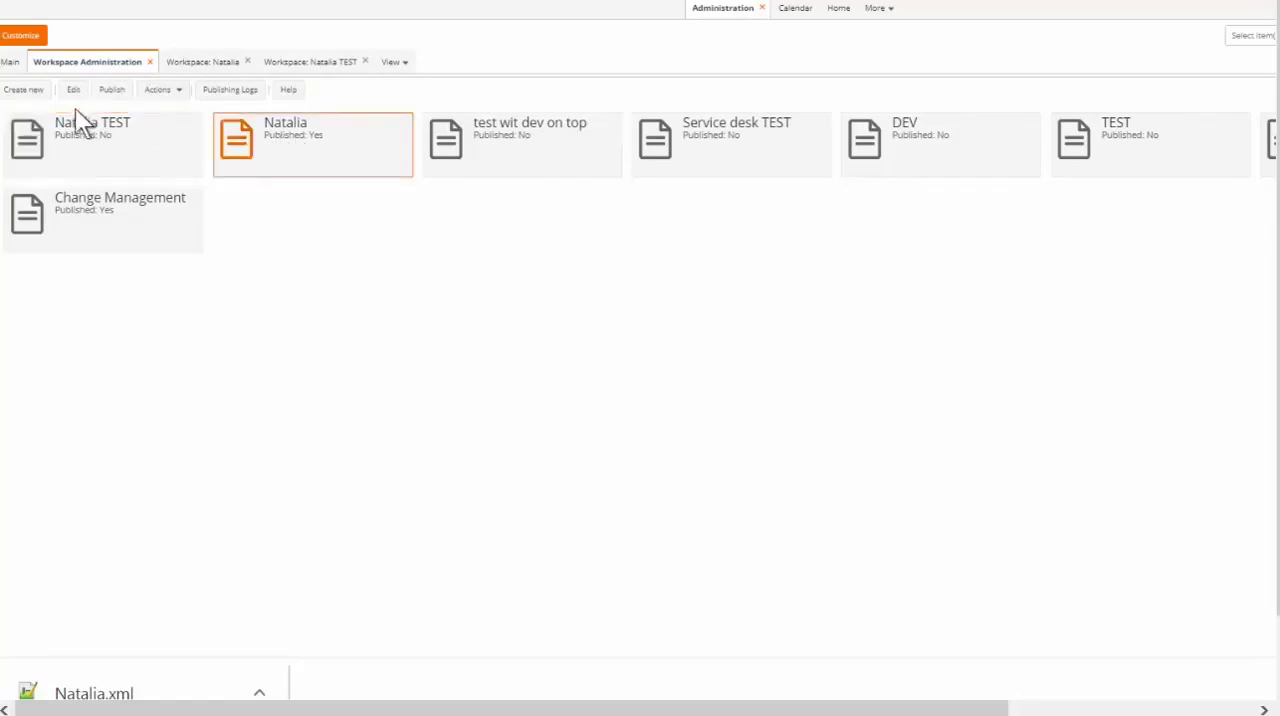
left_click(115, 173)
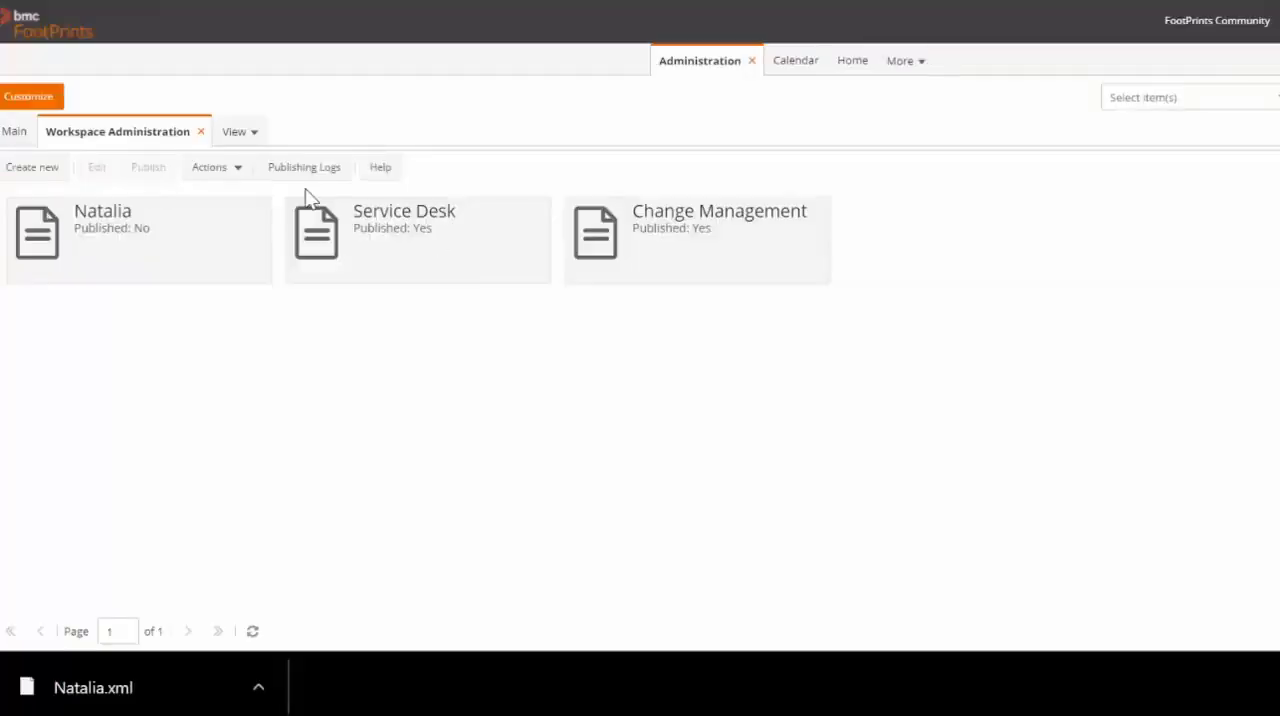
Make a copy of the unpublished workspace that carries the person's first name
left_click(227, 228)
left_click(236, 170)
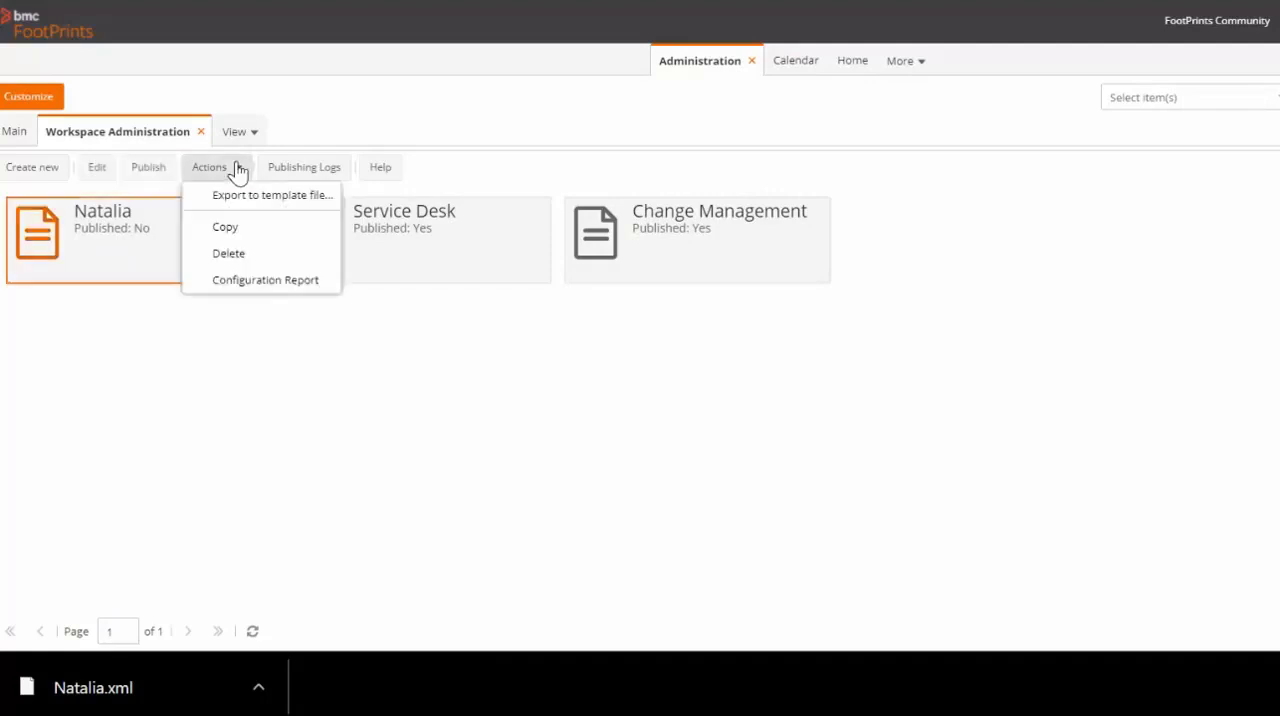
left_click(260, 228)
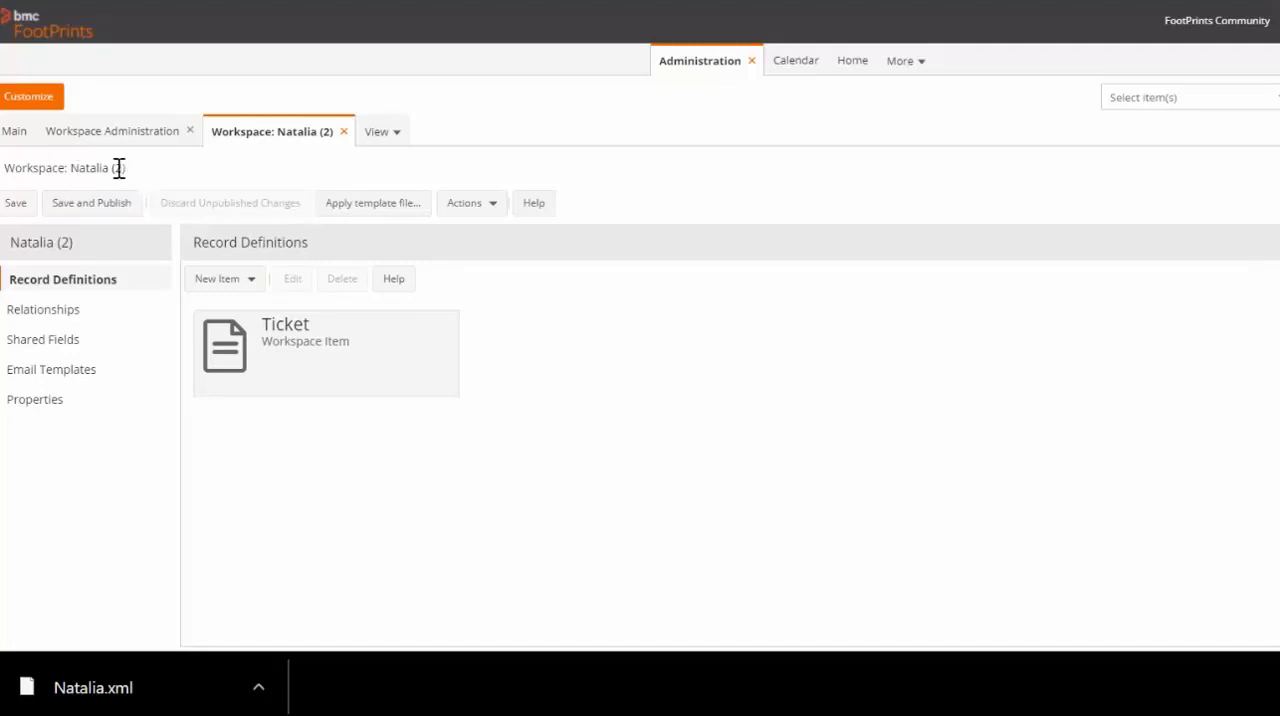
Rename the copied workspace to BMC in its properties and save the change
double_click(88, 168)
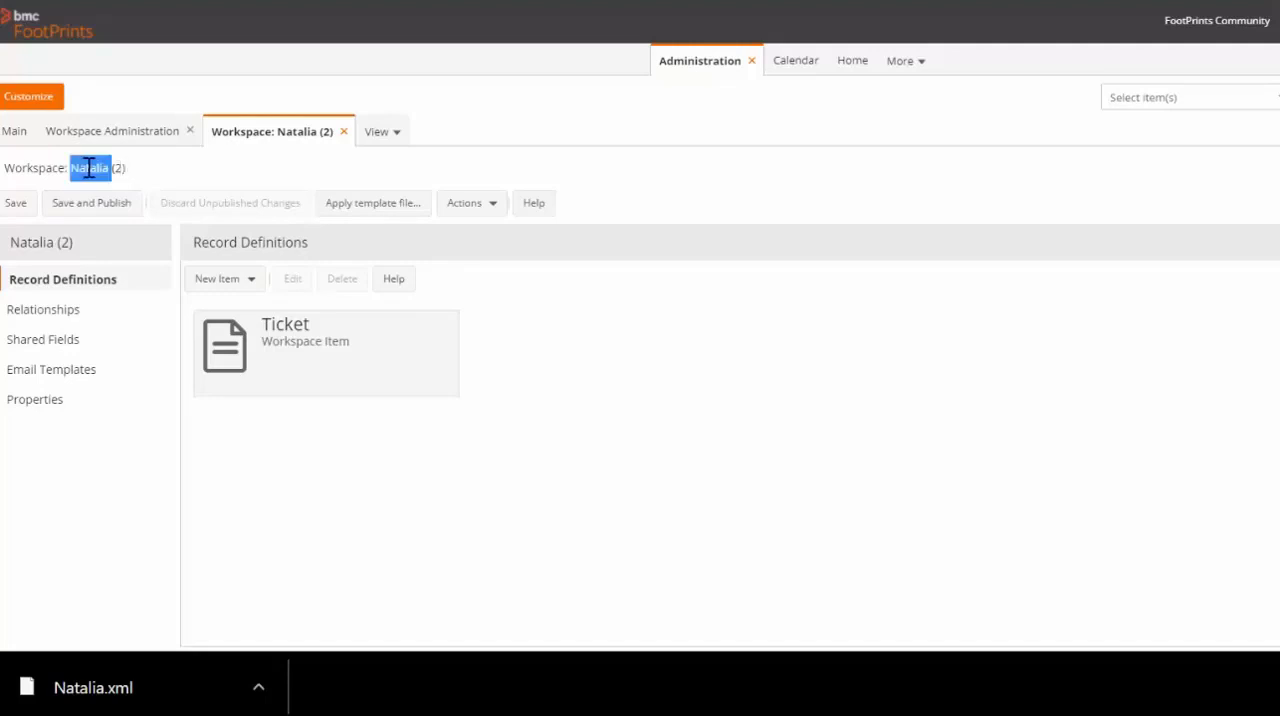
left_click(163, 177)
left_click(85, 403)
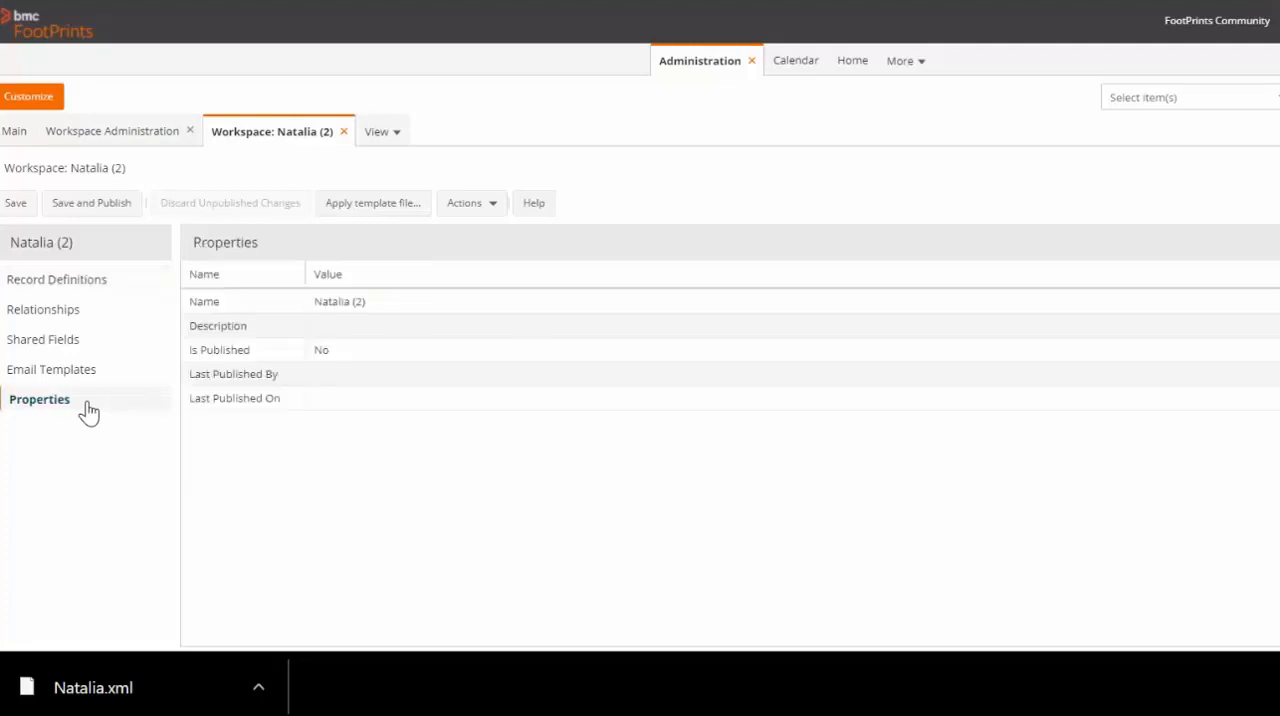
left_click(376, 306)
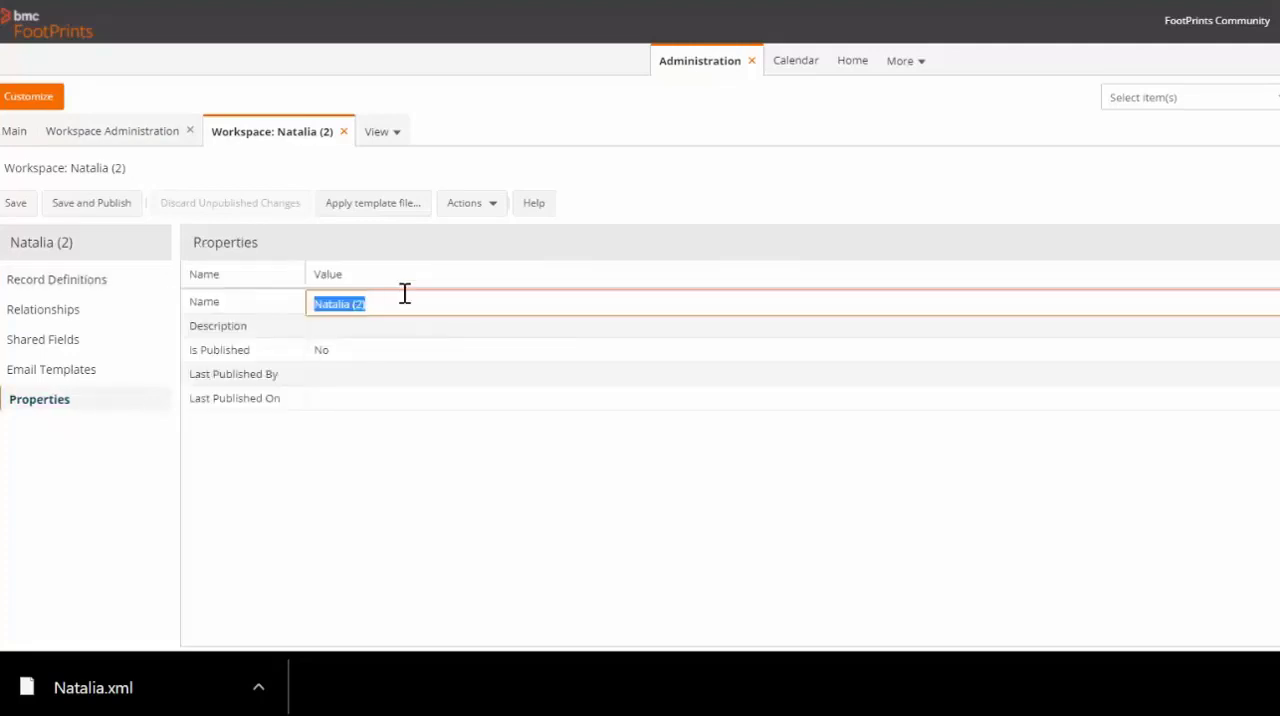
key("BackSpace")
left_click(455, 500)
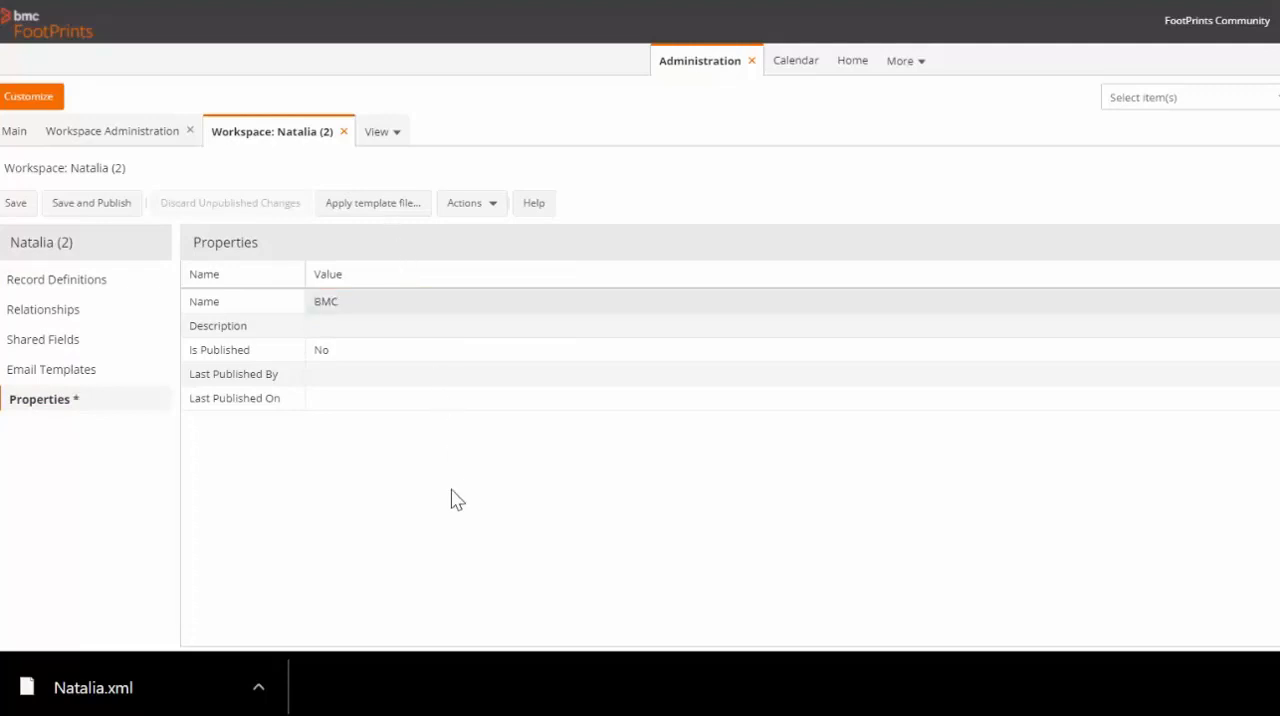
left_click(16, 205)
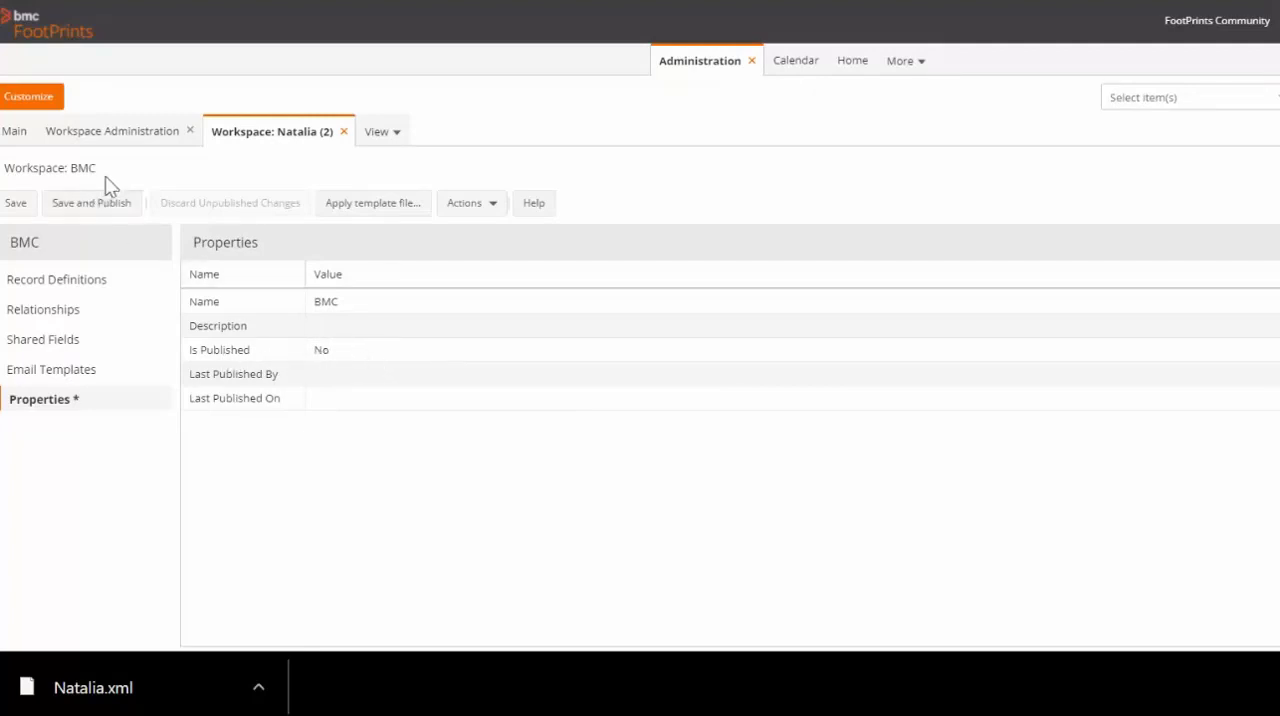
Save and publish the BMC workspace, and refresh the list in Workspace Administration
left_click(94, 210)
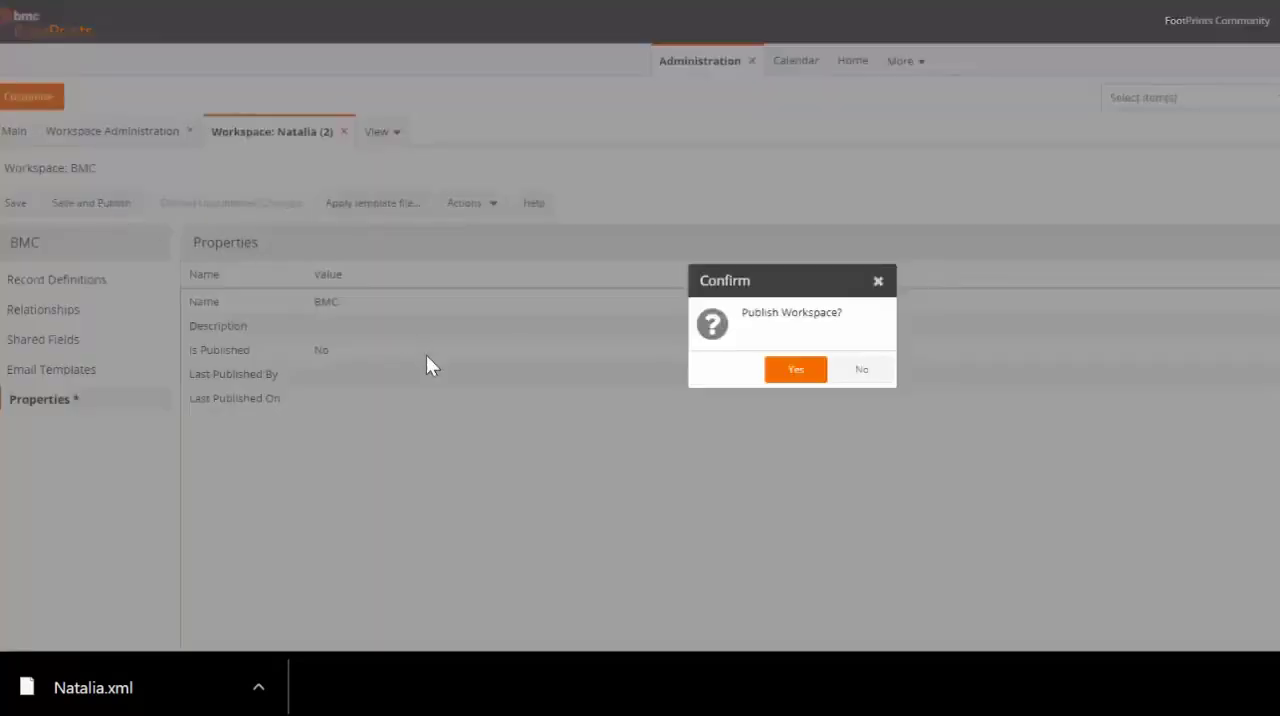
left_click(782, 370)
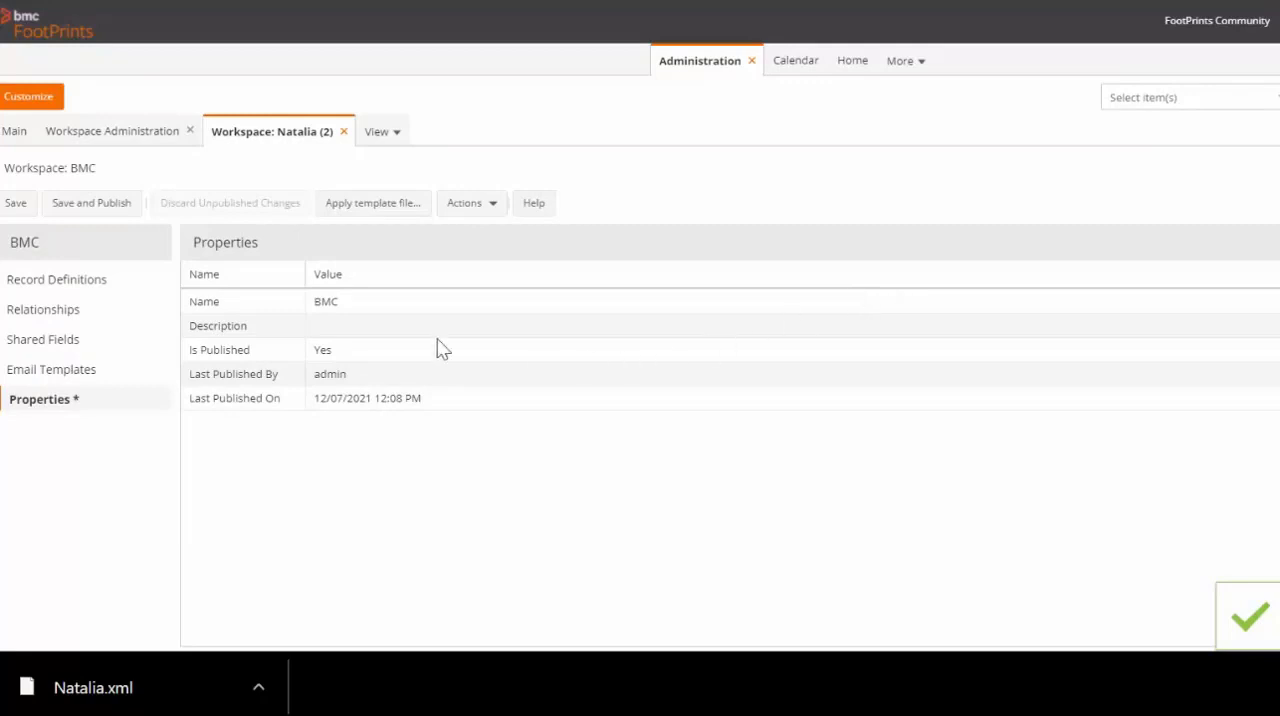
left_click(116, 138)
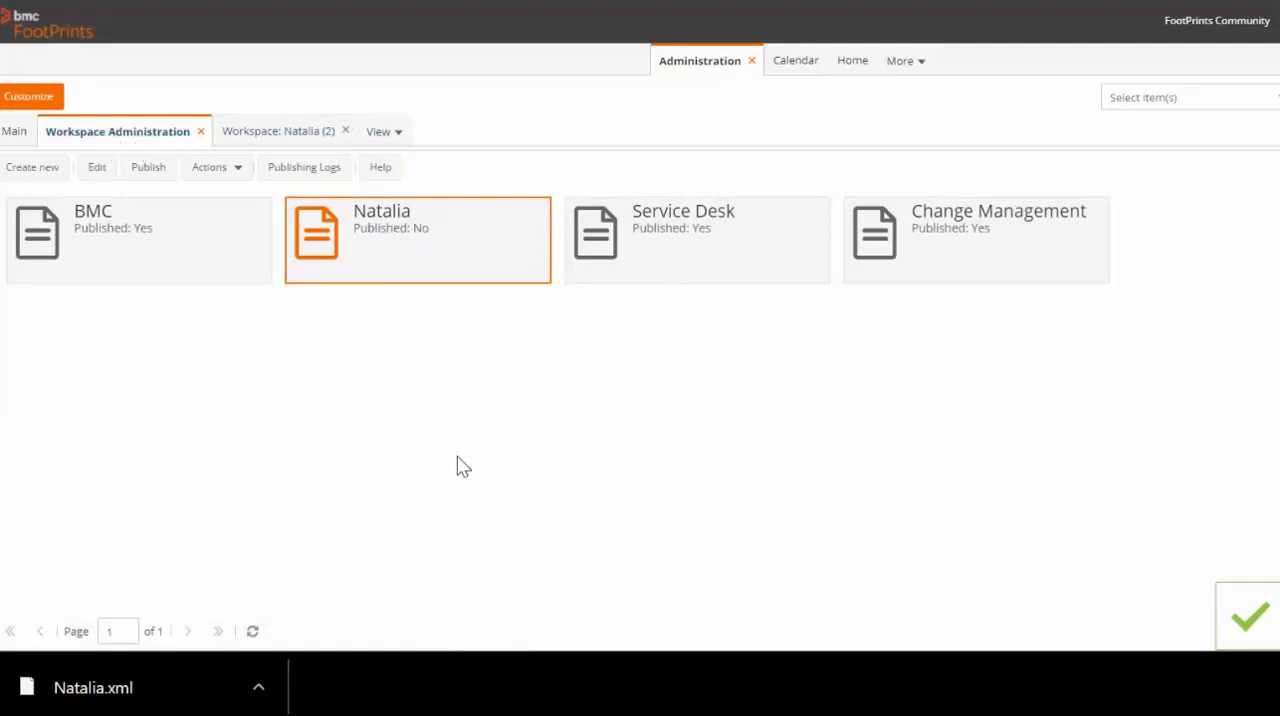
left_click(252, 634)
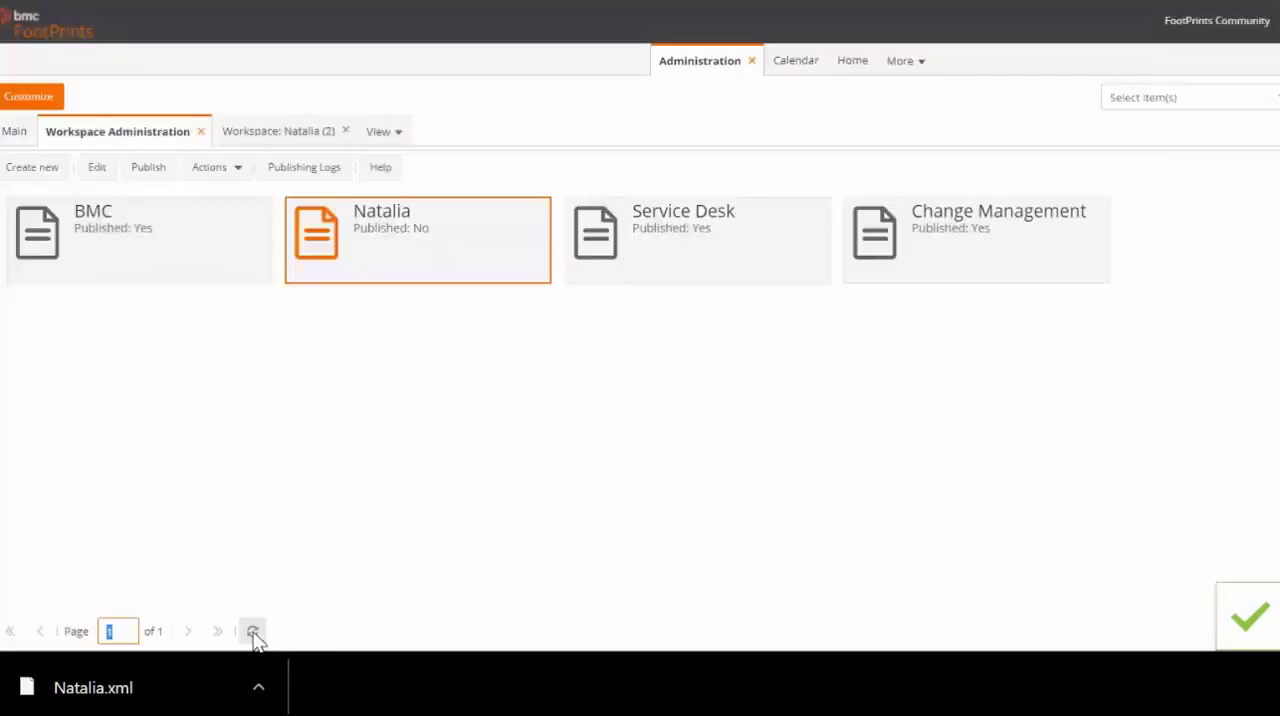